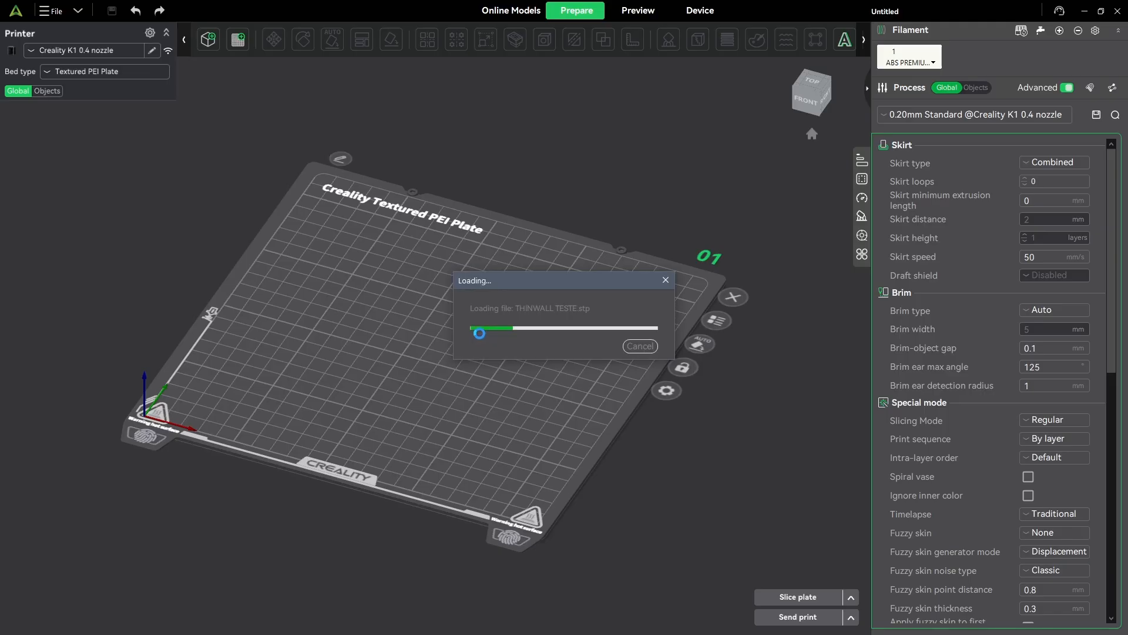
# Step: Examine the loaded bowl's interior, rim and flat floor on the build plate from several angles and distances
pyautogui.moveTo(413, 326); pyautogui.dragTo(481, 396)
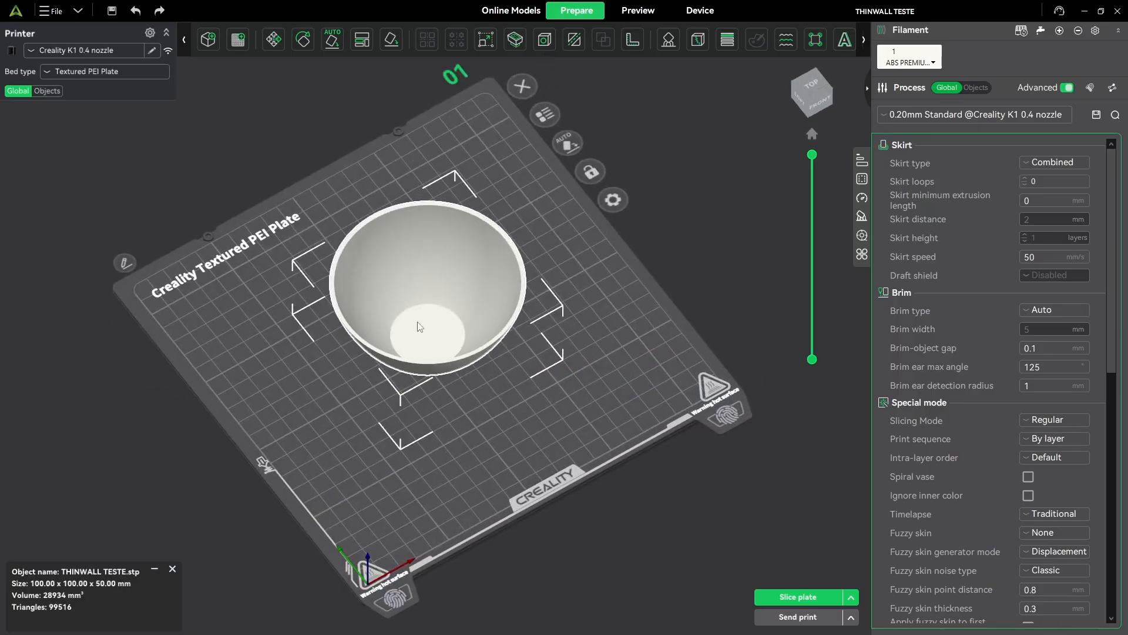
pyautogui.scroll(5, 430, 325)
pyautogui.scroll(5, 446, 323)
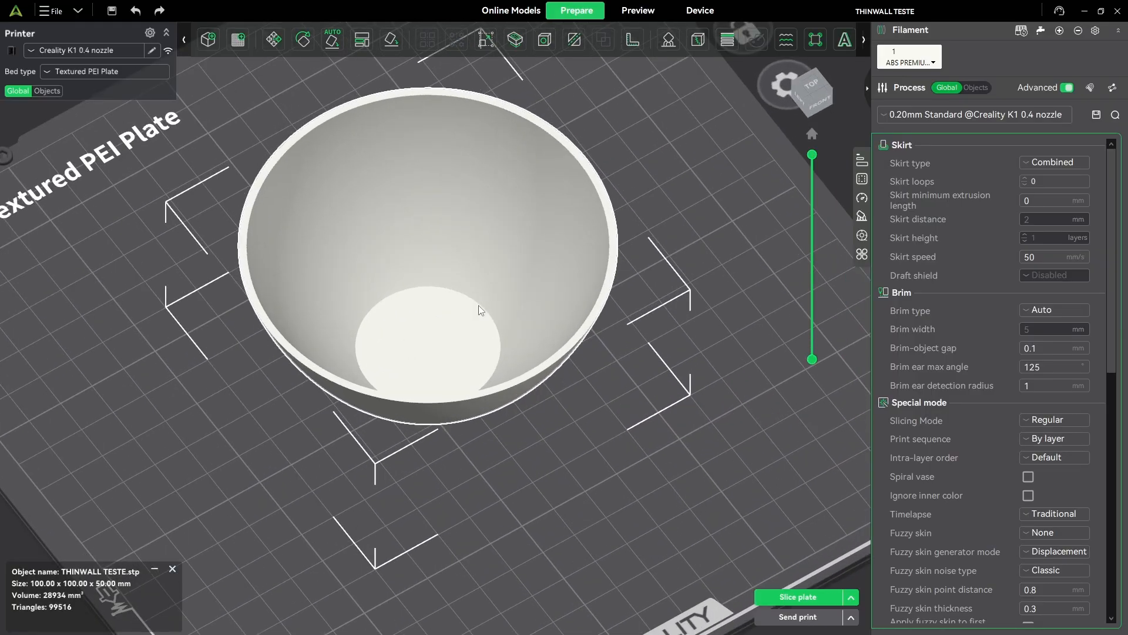
pyautogui.scroll(-5, 466, 293)
pyautogui.scroll(2, 447, 277)
pyautogui.scroll(-5, 402, 276)
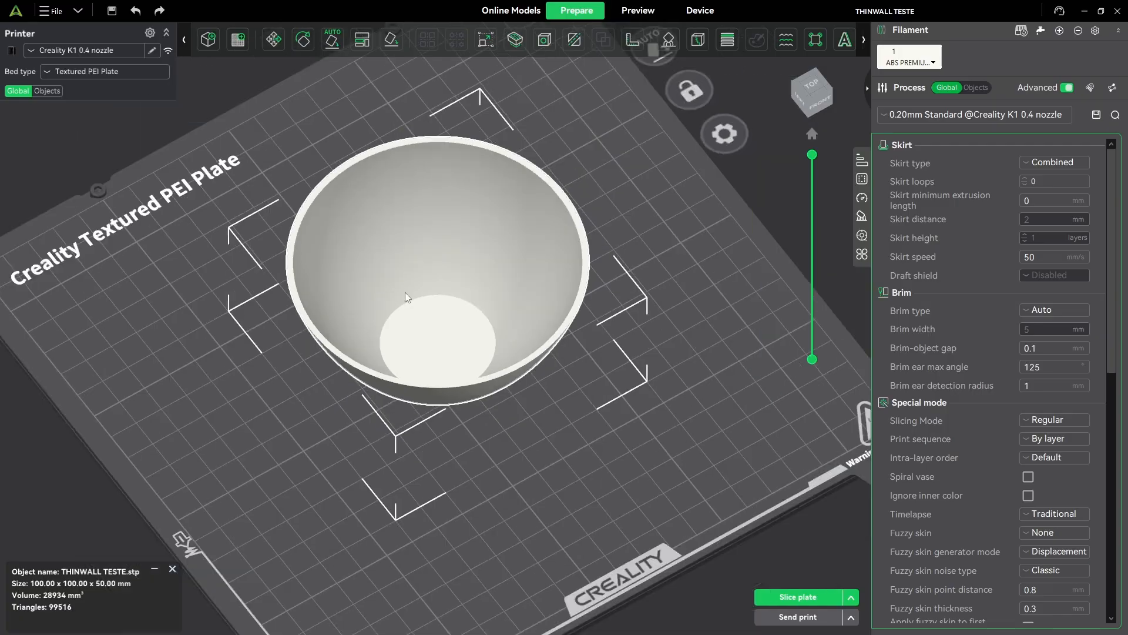
pyautogui.scroll(3, 376, 253)
pyautogui.scroll(-5, 376, 289)
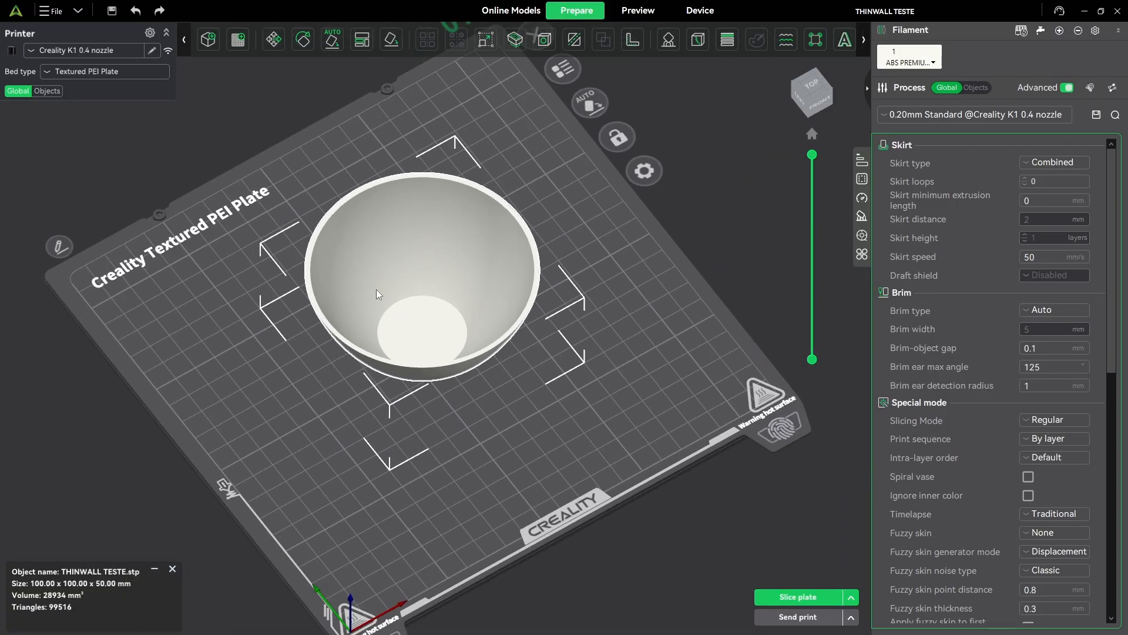
pyautogui.scroll(4, 388, 271)
pyautogui.scroll(-4, 411, 285)
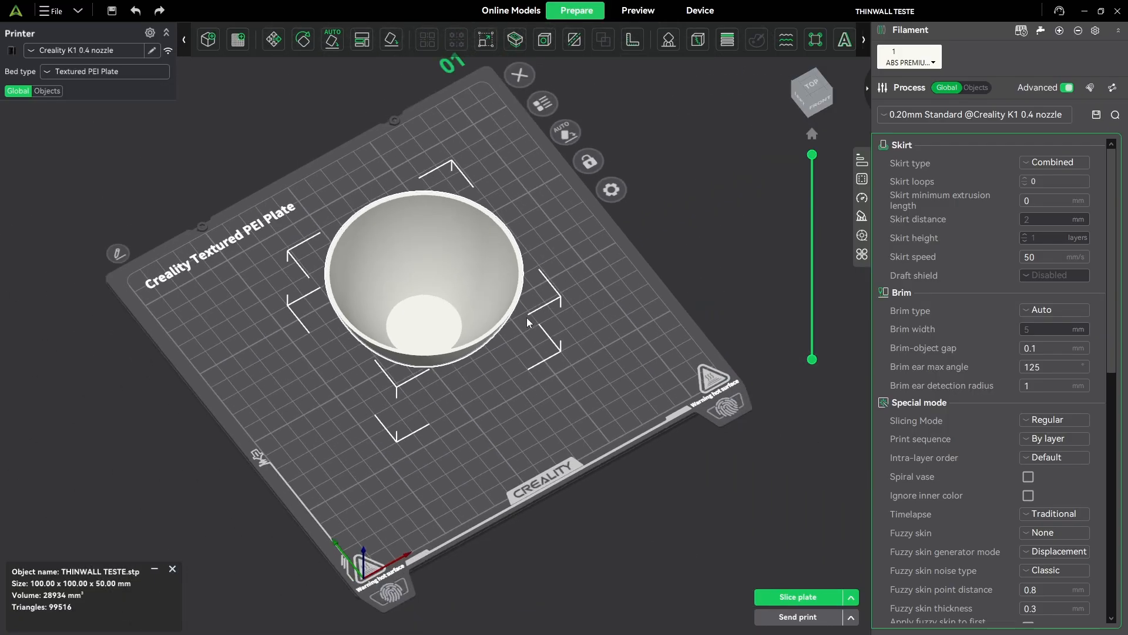
pyautogui.moveTo(541, 392); pyautogui.dragTo(484, 392)
pyautogui.scroll(-1, 485, 387)
pyautogui.scroll(3, 464, 329)
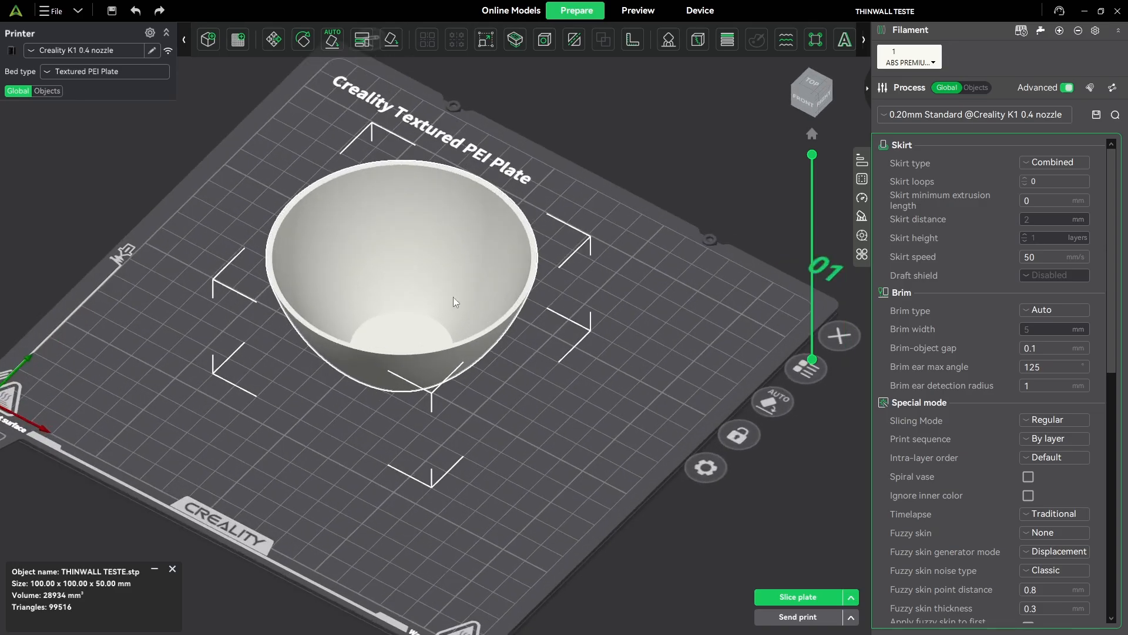
pyautogui.scroll(-3, 381, 282)
pyautogui.scroll(4, 398, 275)
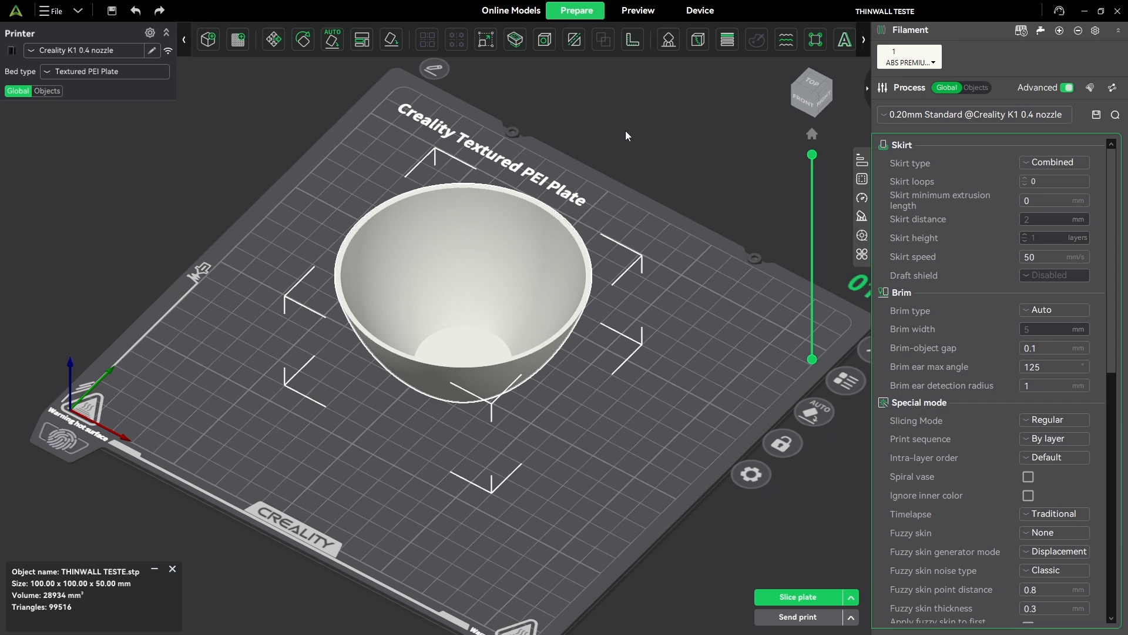
# Step: Add a height range modifier to the bowl
pyautogui.rightClick(449, 245)
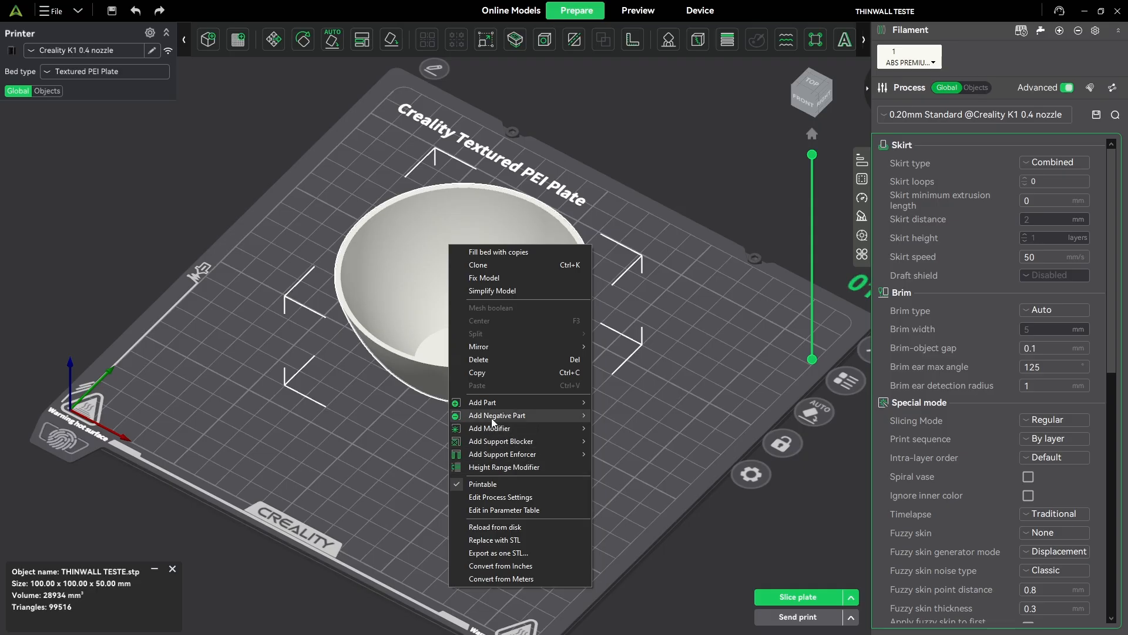
pyautogui.moveTo(504, 450)
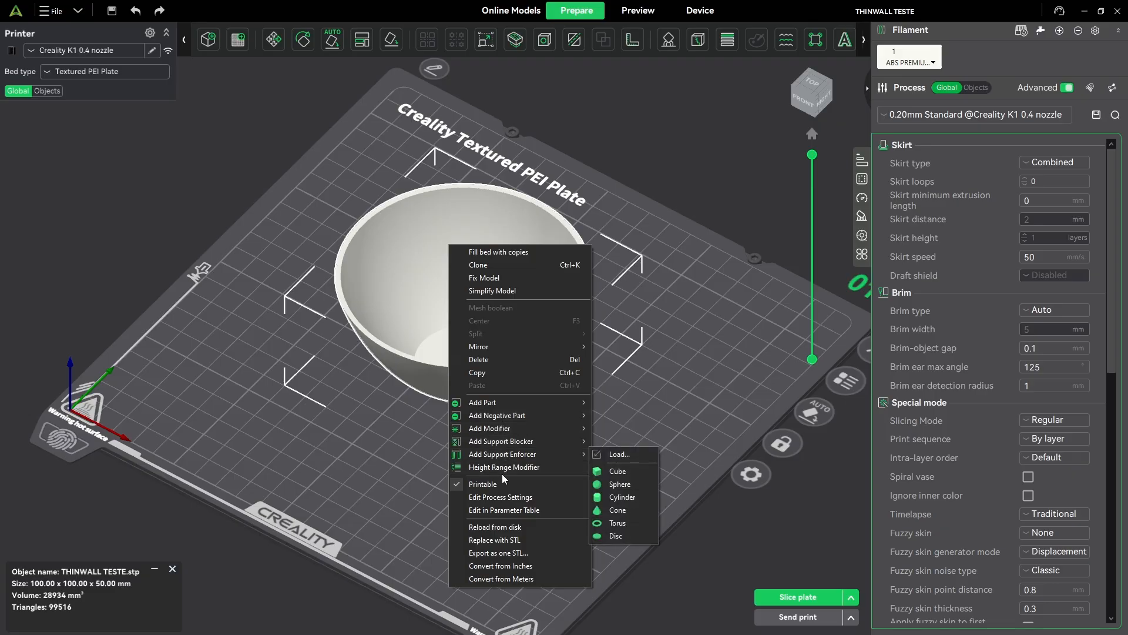
pyautogui.click(536, 468)
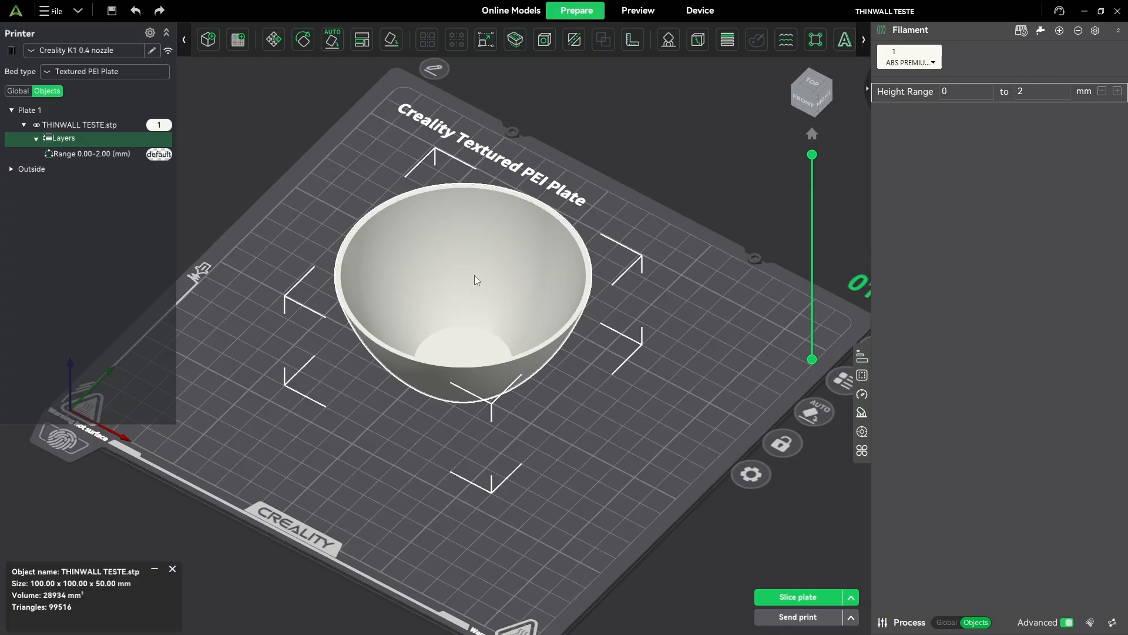
# Step: Measure the thickness of the bowl's floor between its inner flat face and its underside
pyautogui.moveTo(488, 350); pyautogui.dragTo(458, 337)
pyautogui.scroll(4, 458, 336)
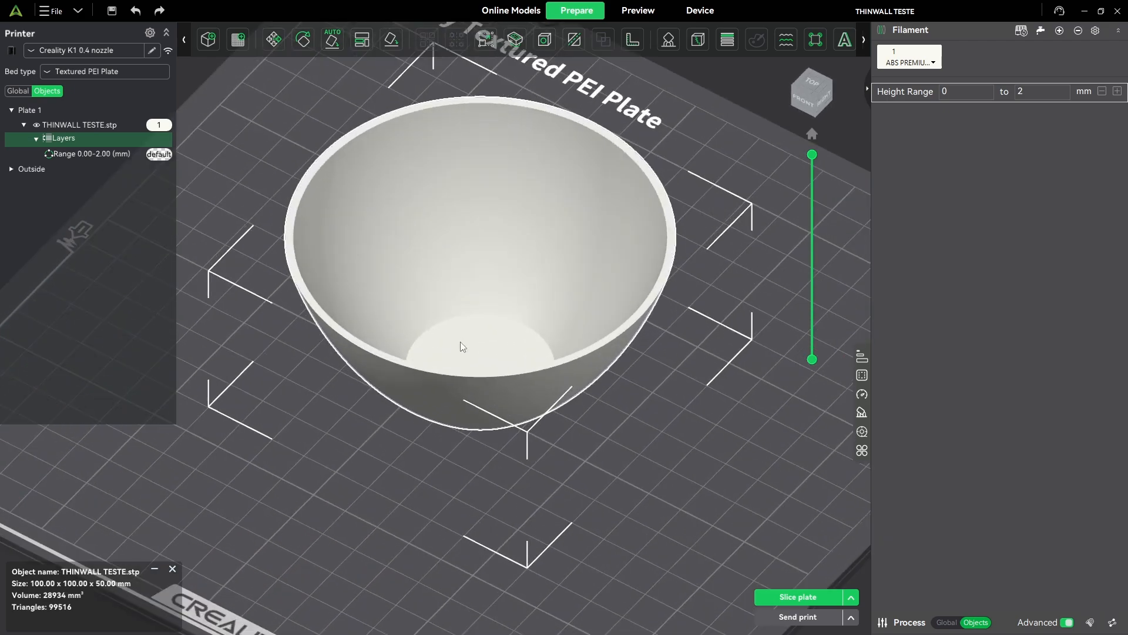
pyautogui.scroll(-4, 458, 335)
pyautogui.scroll(1, 458, 293)
pyautogui.click(656, 78)
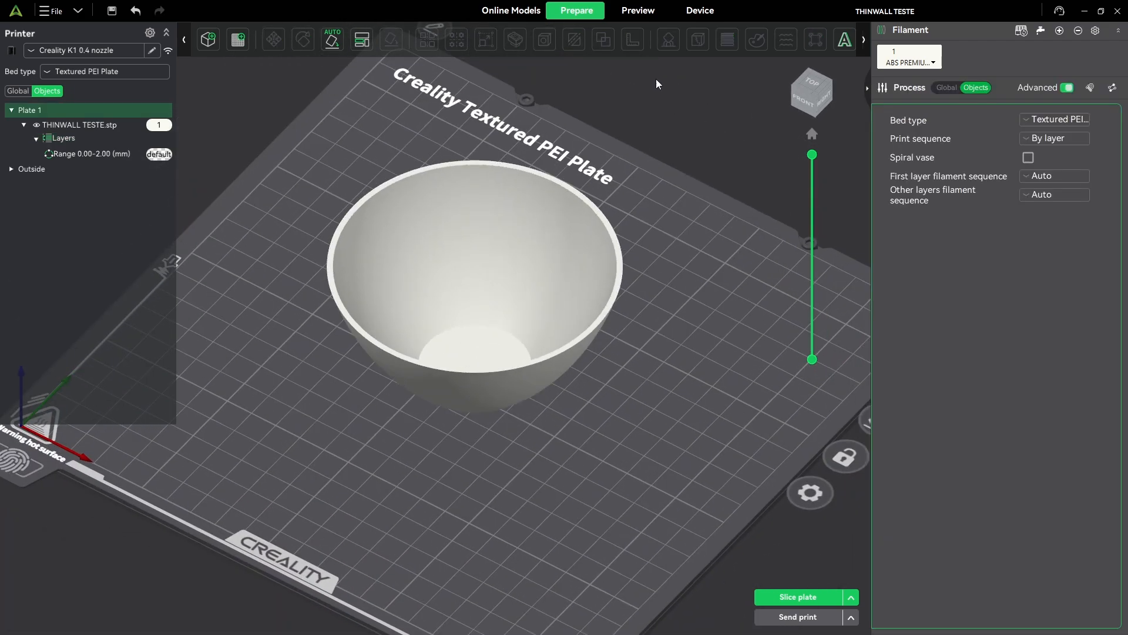
pyautogui.click(494, 215)
pyautogui.click(632, 39)
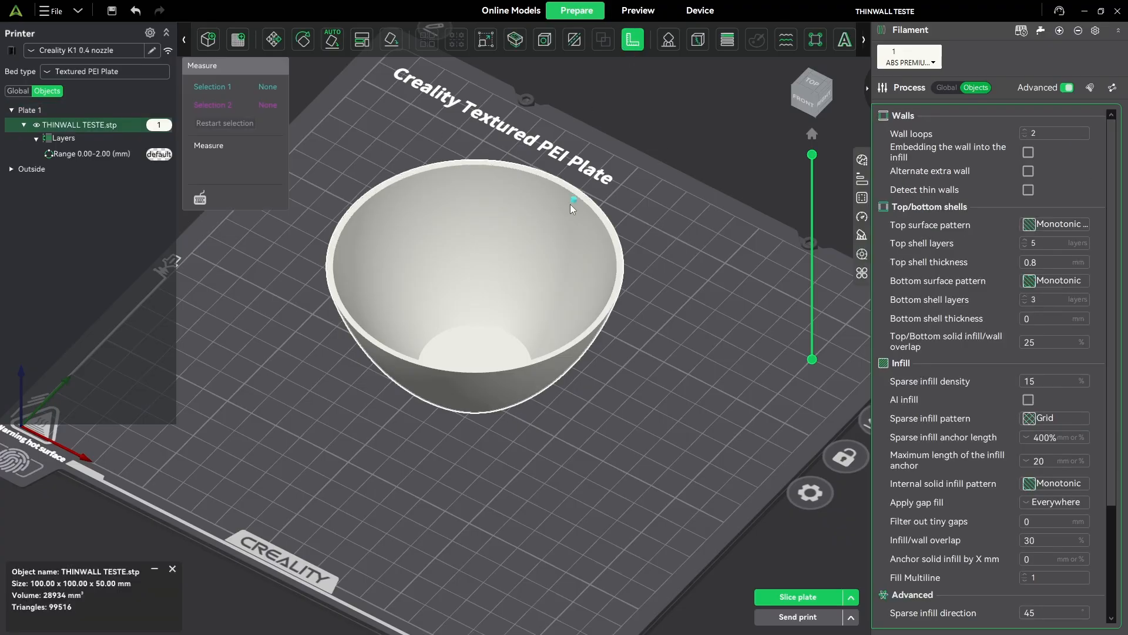
pyautogui.click(479, 343)
pyautogui.moveTo(541, 461); pyautogui.dragTo(450, 425)
pyautogui.scroll(3, 450, 425)
pyautogui.scroll(2, 450, 425)
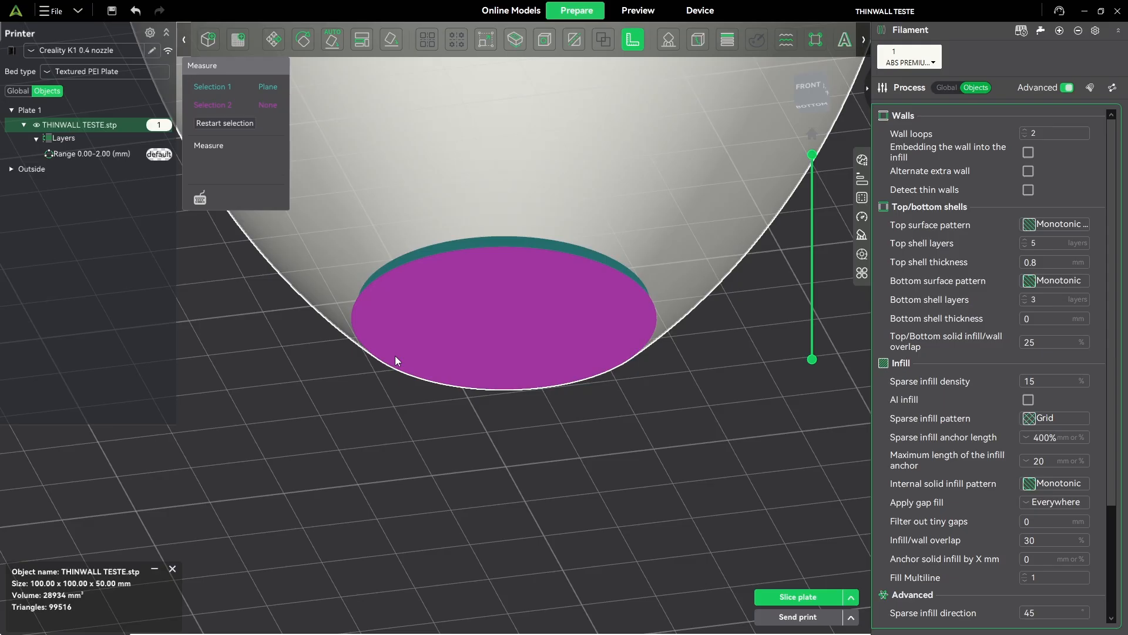
pyautogui.click(395, 354)
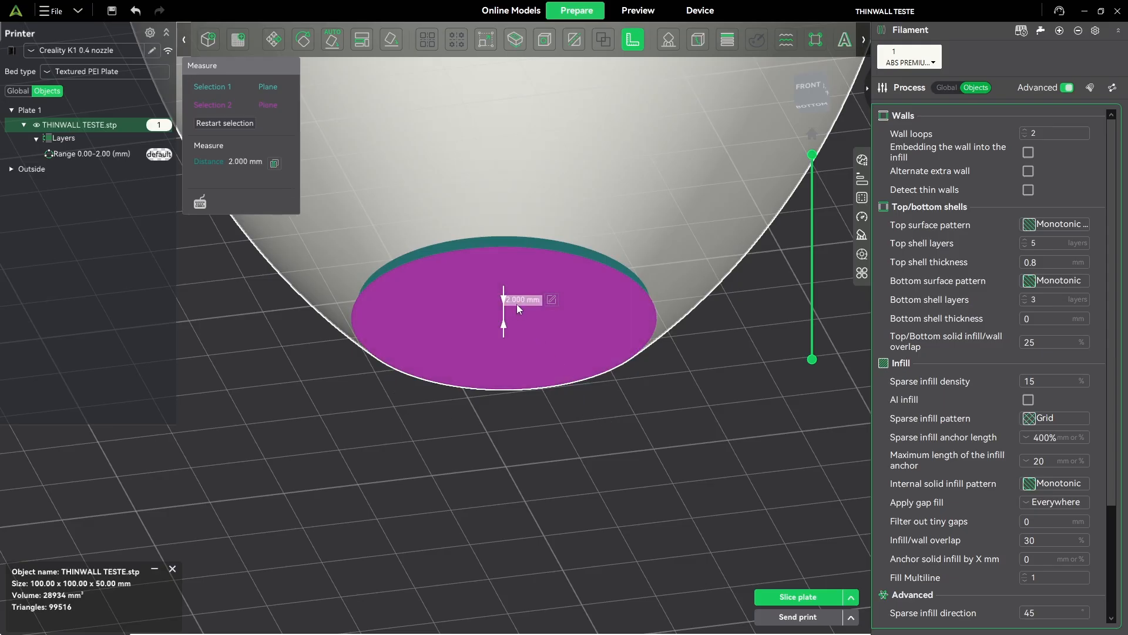
# Step: Examine the two measured floor faces of the bowl from above, from below and from the sides
pyautogui.scroll(-4, 477, 383)
pyautogui.moveTo(660, 354); pyautogui.dragTo(607, 436)
pyautogui.scroll(5, 489, 390)
pyautogui.scroll(-8, 525, 426)
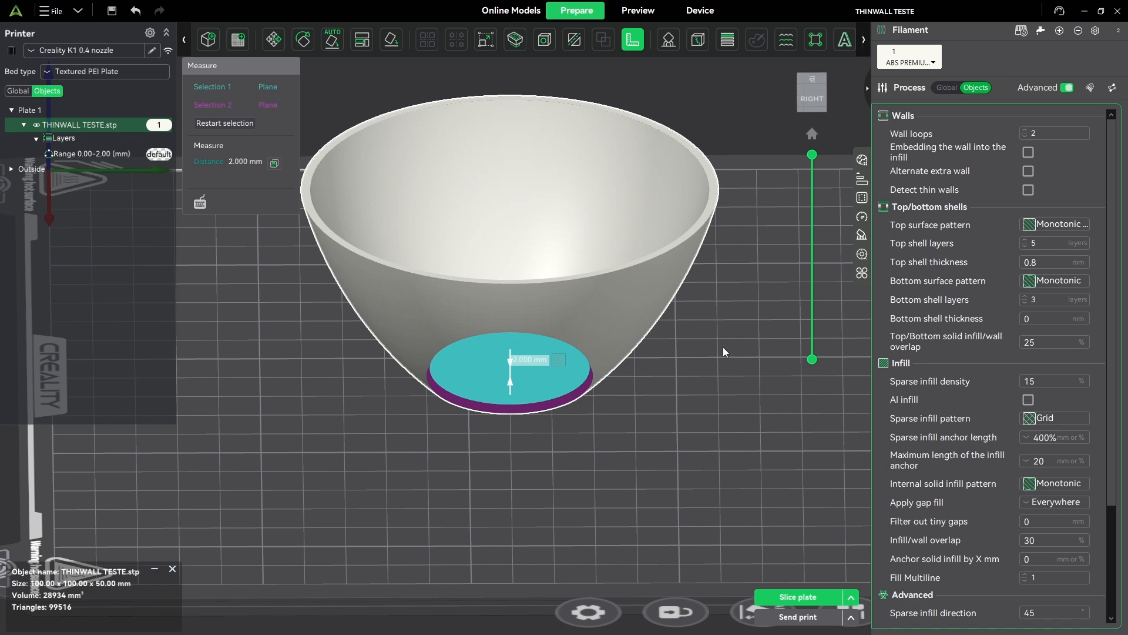
pyautogui.moveTo(707, 346); pyautogui.dragTo(695, 407)
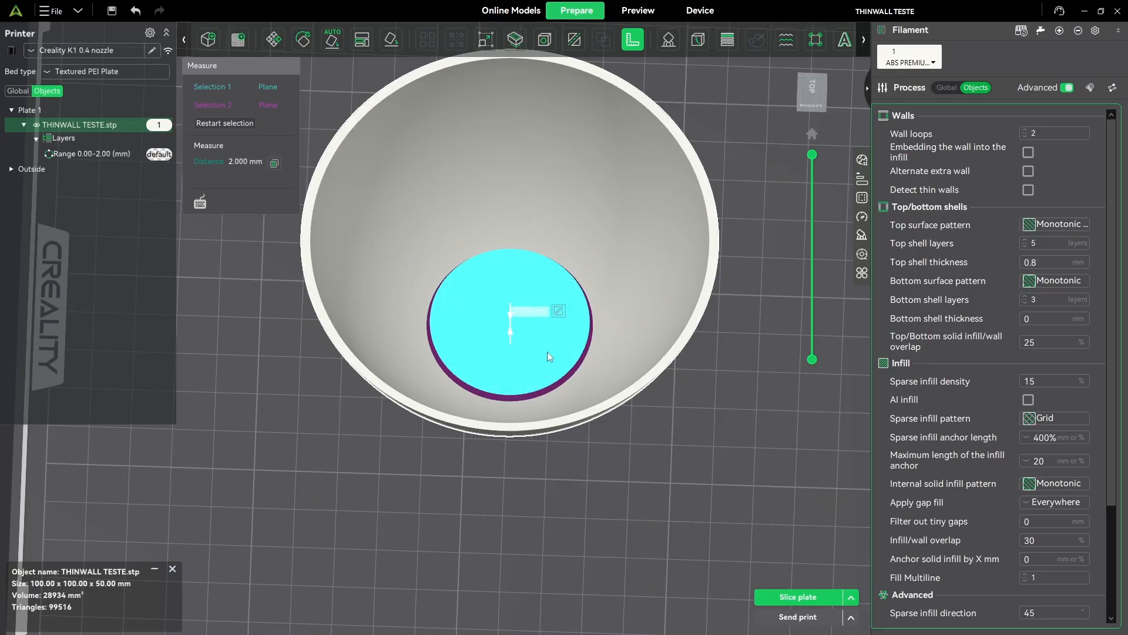
pyautogui.moveTo(696, 373); pyautogui.dragTo(646, 338)
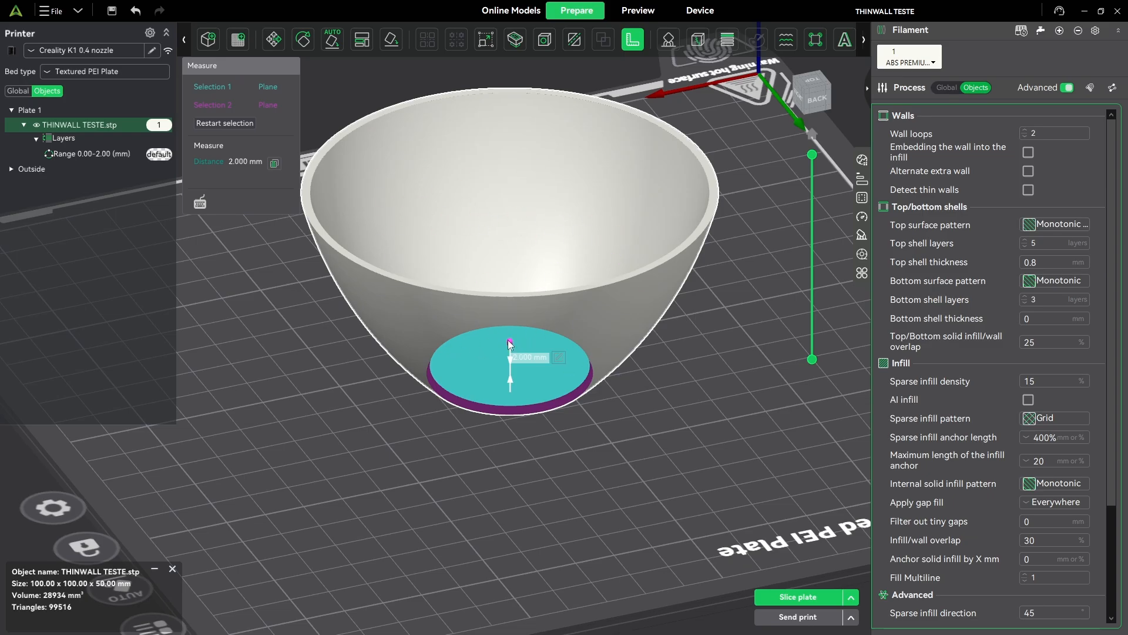
pyautogui.moveTo(701, 330); pyautogui.dragTo(695, 358)
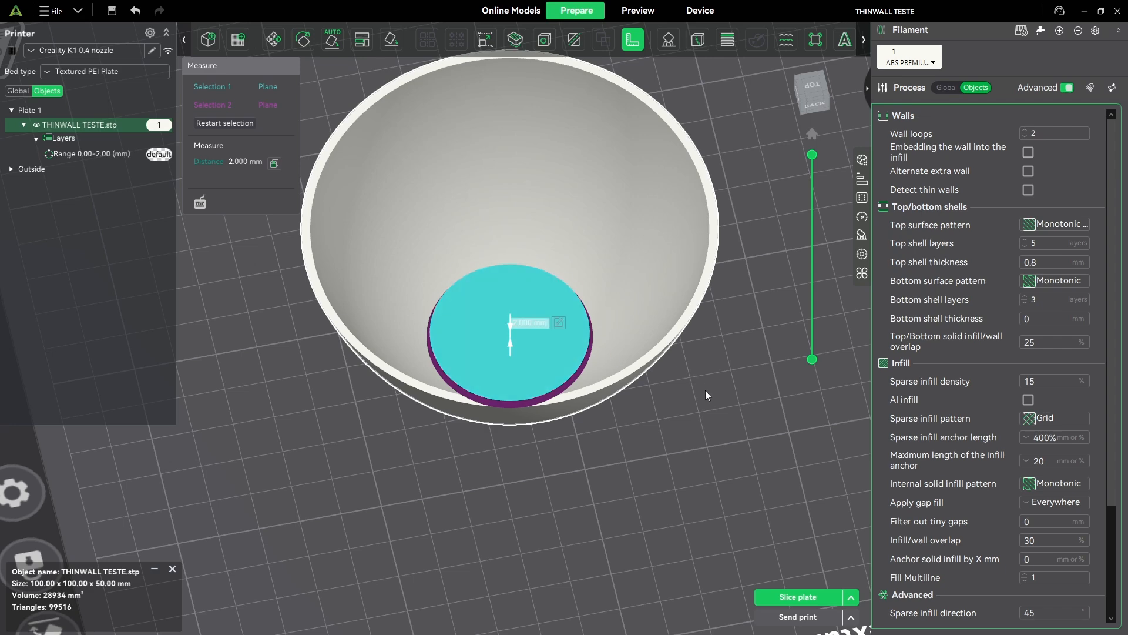
pyautogui.moveTo(705, 390); pyautogui.dragTo(634, 345)
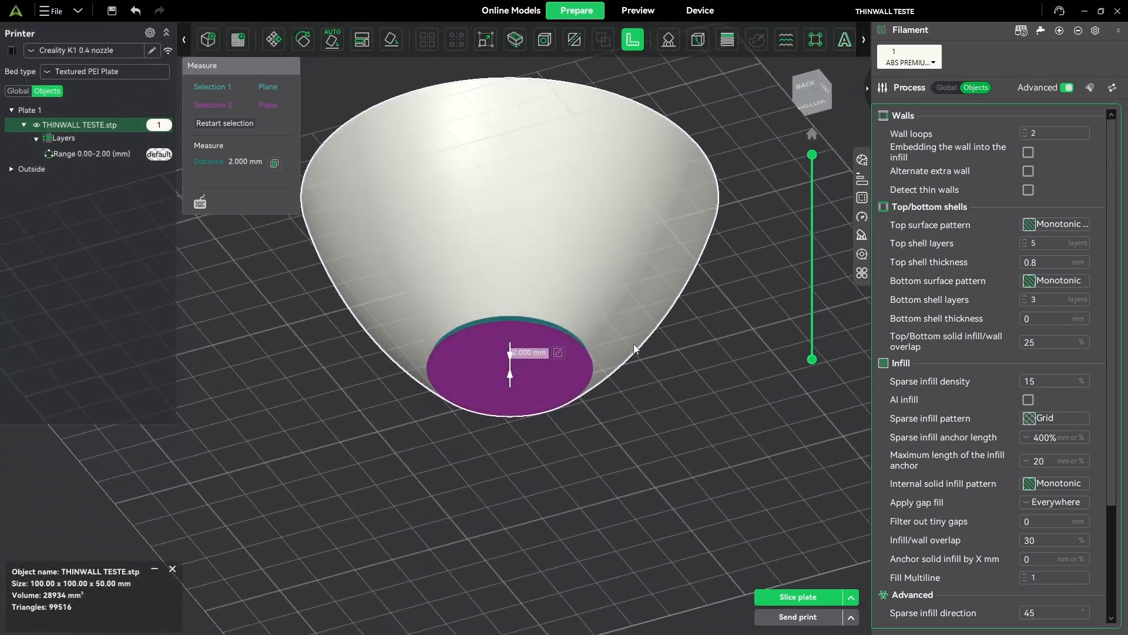
pyautogui.moveTo(703, 320); pyautogui.dragTo(649, 405)
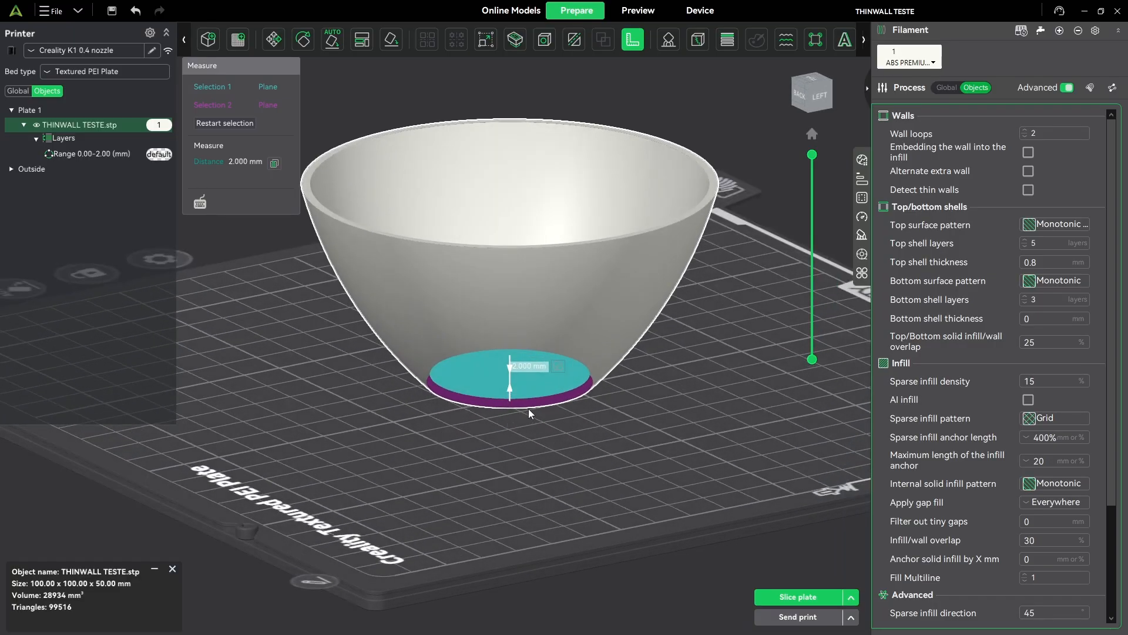
pyautogui.moveTo(478, 424); pyautogui.dragTo(702, 358)
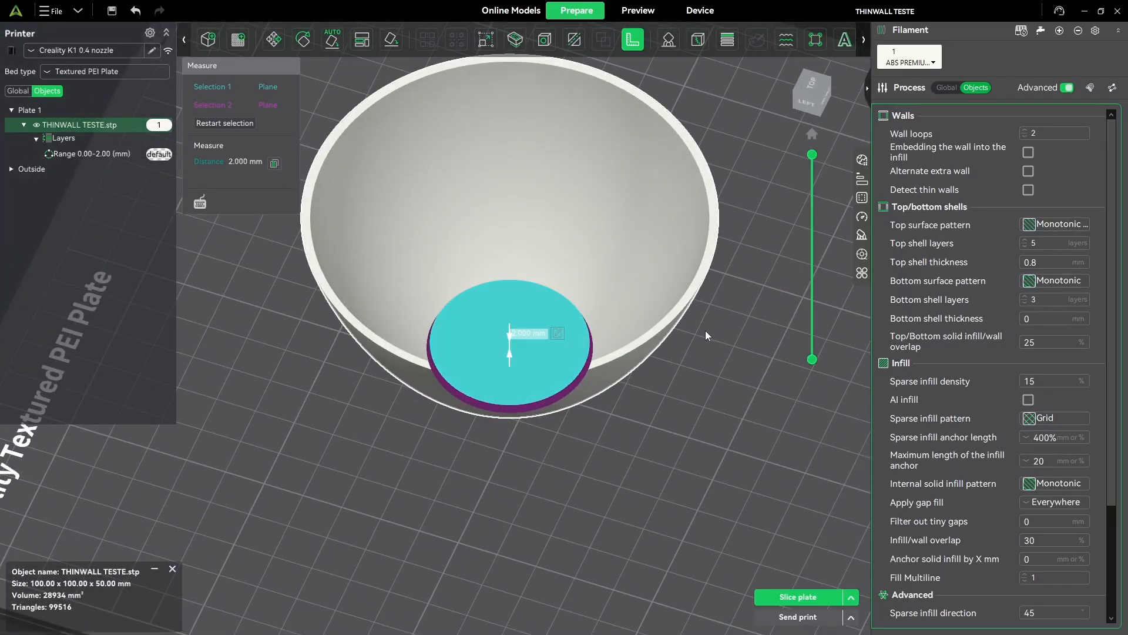
# Step: Close the measurement and open the bowl's height range modifier settings
pyautogui.click(632, 44)
pyautogui.click(497, 330)
pyautogui.rightClick(497, 330)
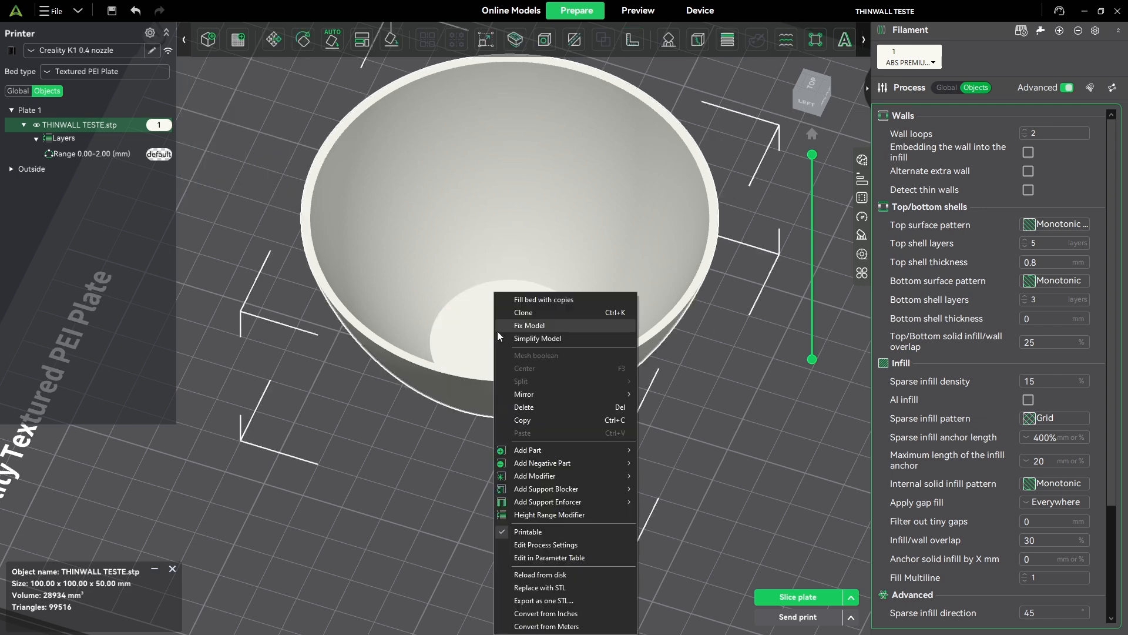
pyautogui.click(542, 517)
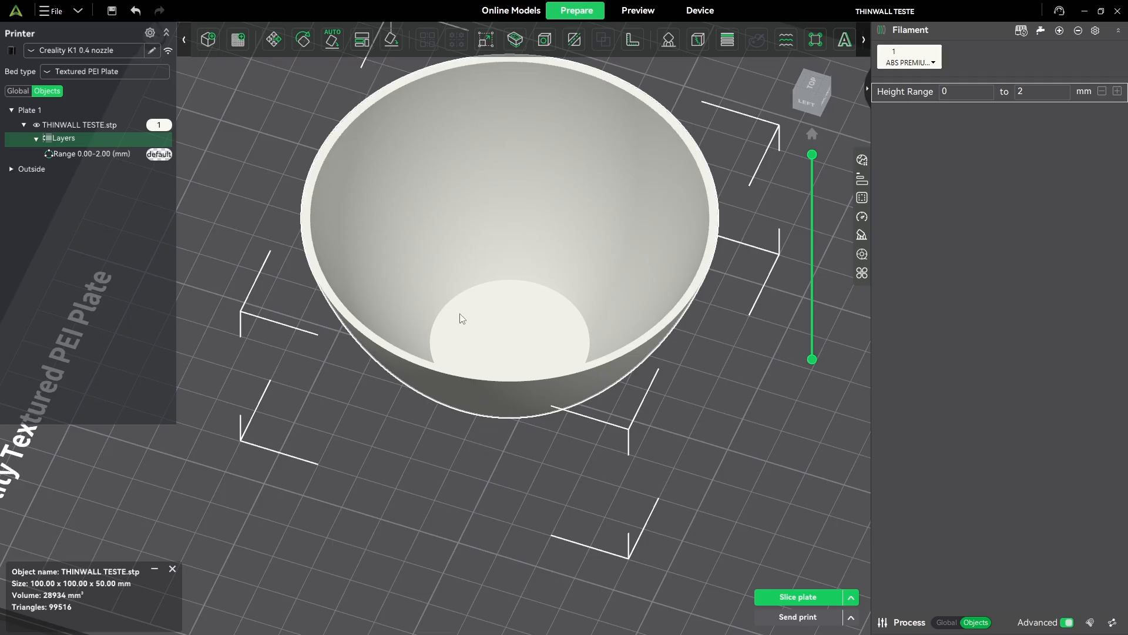
# Step: Display the 0–2 mm height range on the bowl and examine how it covers the floor
pyautogui.click(68, 154)
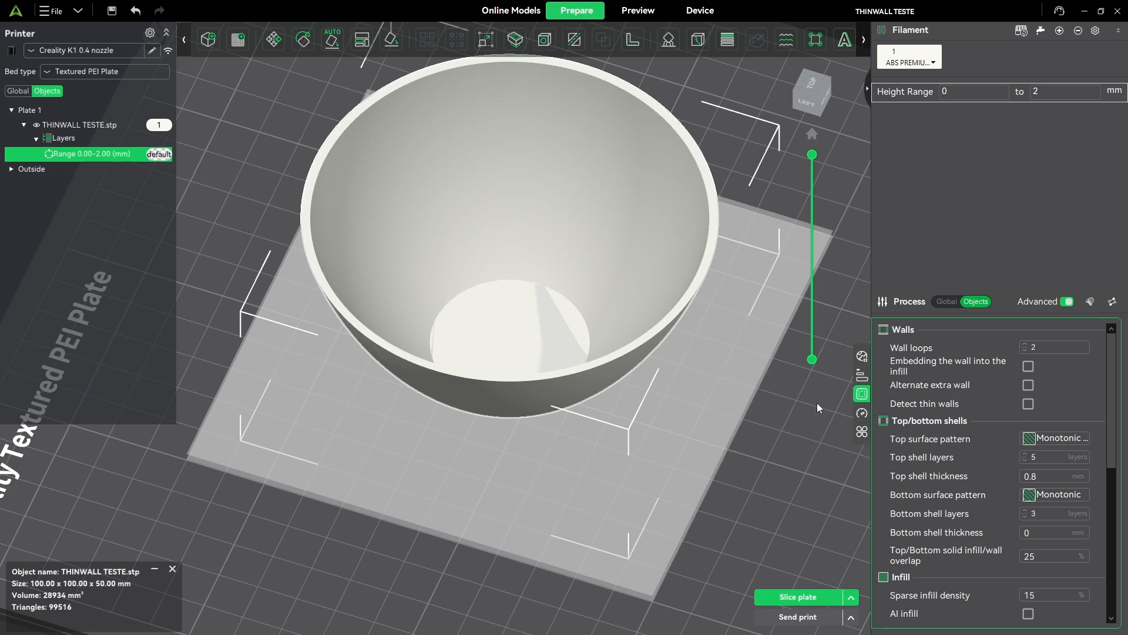
pyautogui.moveTo(767, 449)
pyautogui.mouseDown()
pyautogui.moveTo(764, 418)
pyautogui.moveTo(767, 445)
pyautogui.mouseUp()
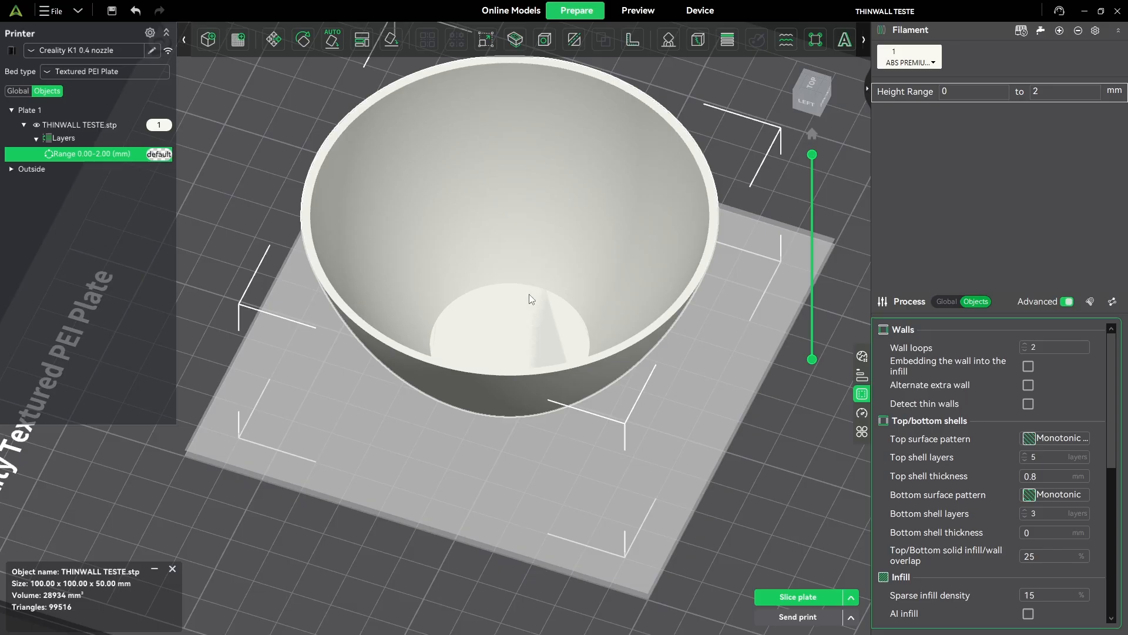
pyautogui.moveTo(737, 440); pyautogui.dragTo(452, 394)
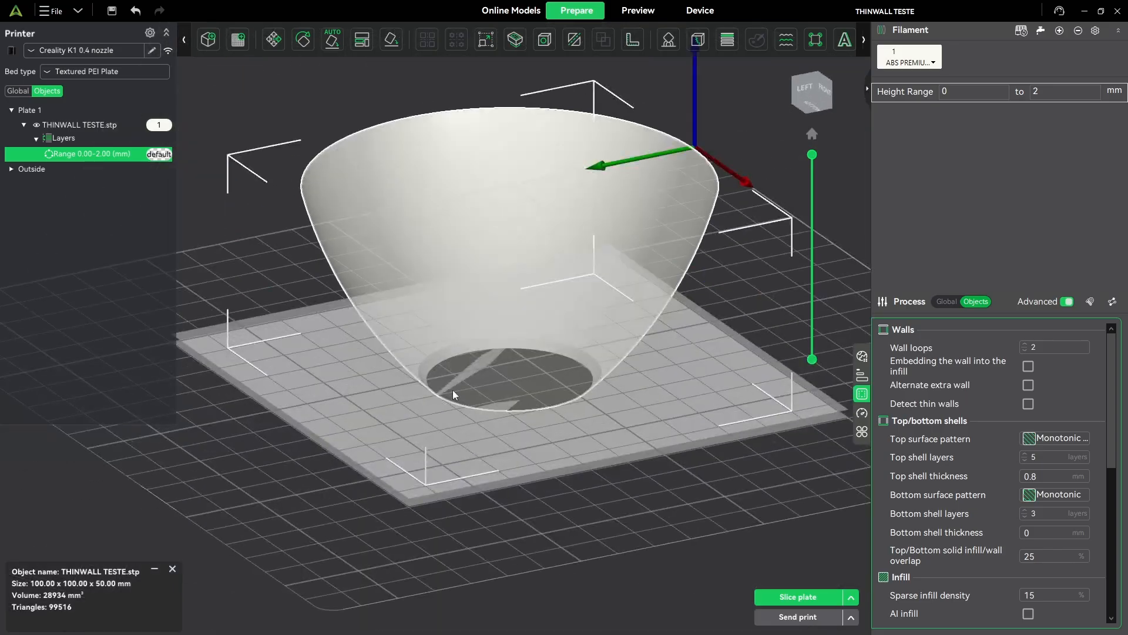
pyautogui.moveTo(754, 303); pyautogui.dragTo(660, 228)
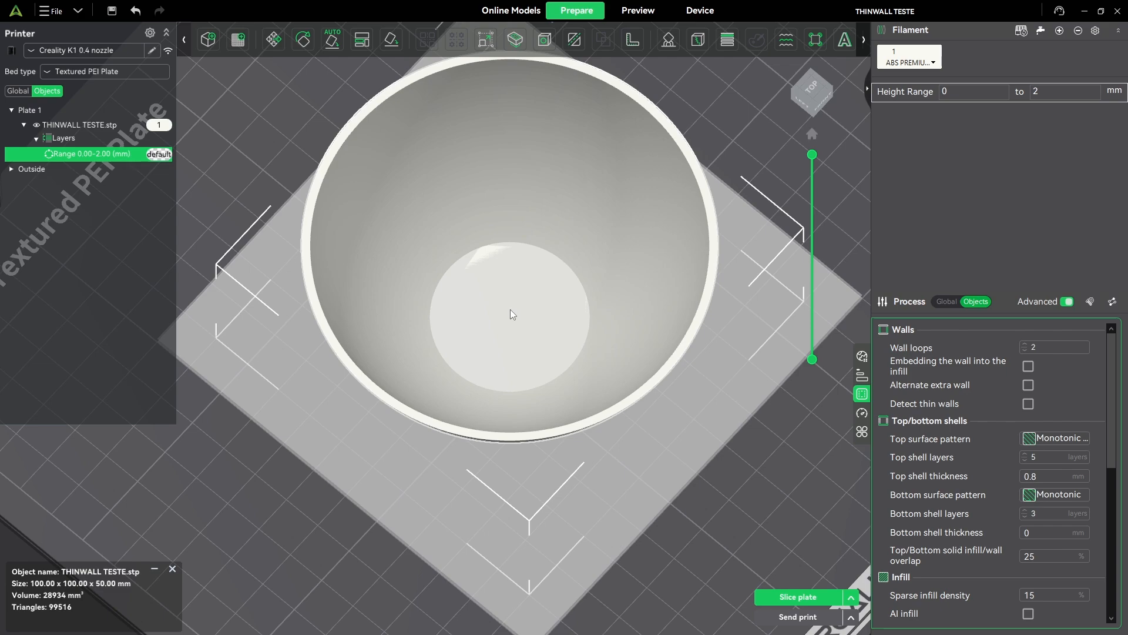
pyautogui.moveTo(512, 310)
pyautogui.mouseDown()
pyautogui.moveTo(511, 286)
pyautogui.moveTo(510, 302)
pyautogui.mouseUp()
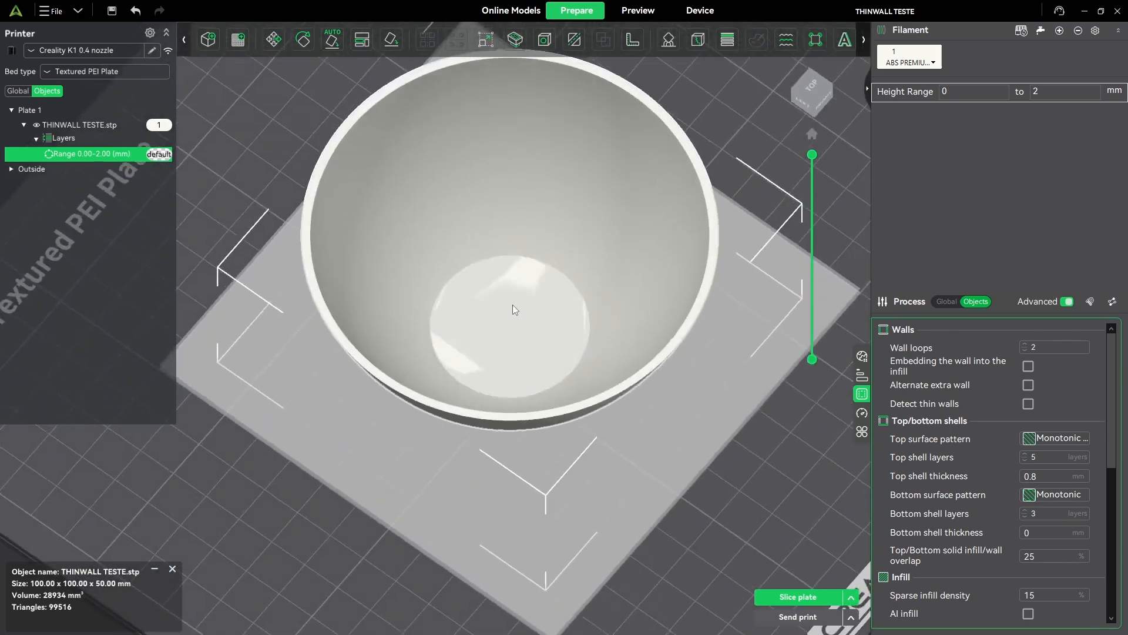
pyautogui.click(513, 305)
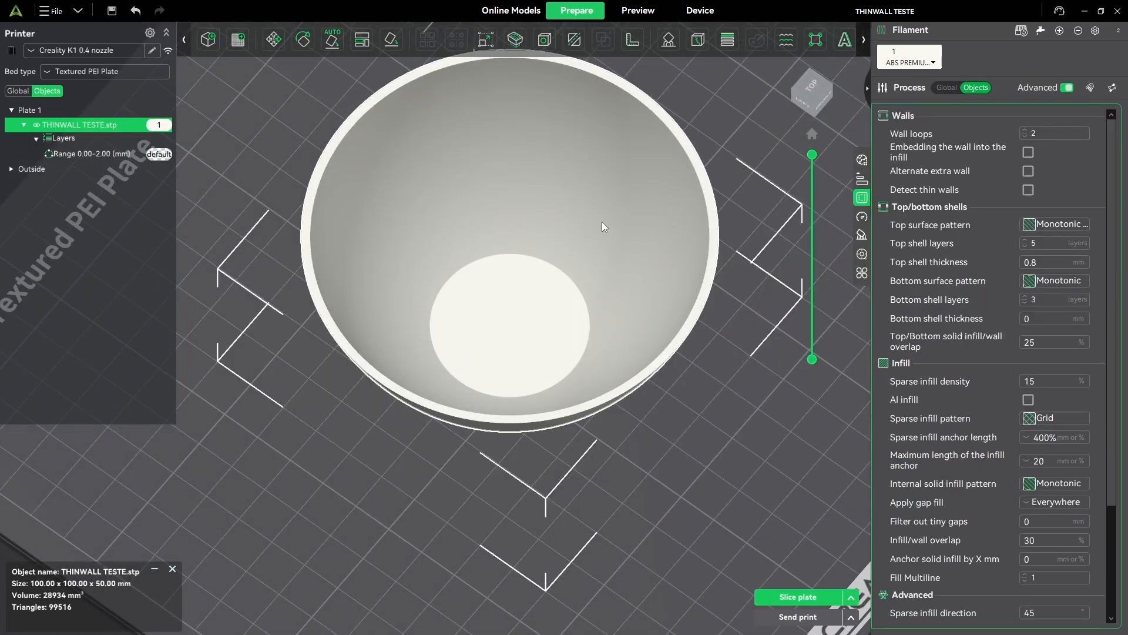
pyautogui.moveTo(519, 292); pyautogui.dragTo(494, 350)
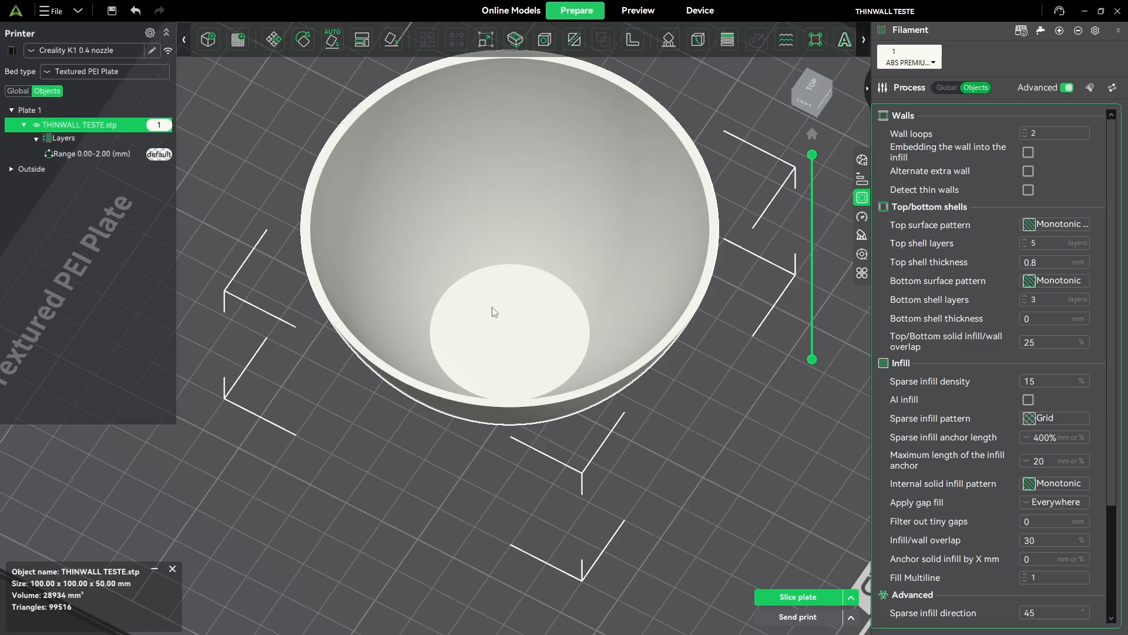
# Step: Set the top shell layers to 0 for the bowl's 0–2 mm height range
pyautogui.click(104, 154)
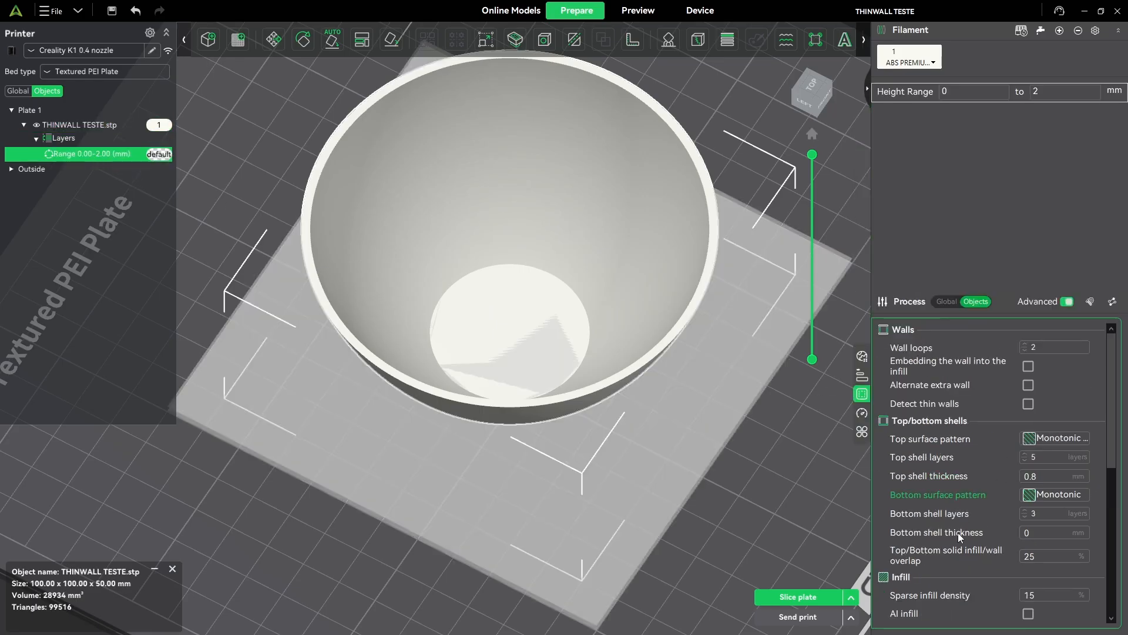
pyautogui.moveTo(921, 456)
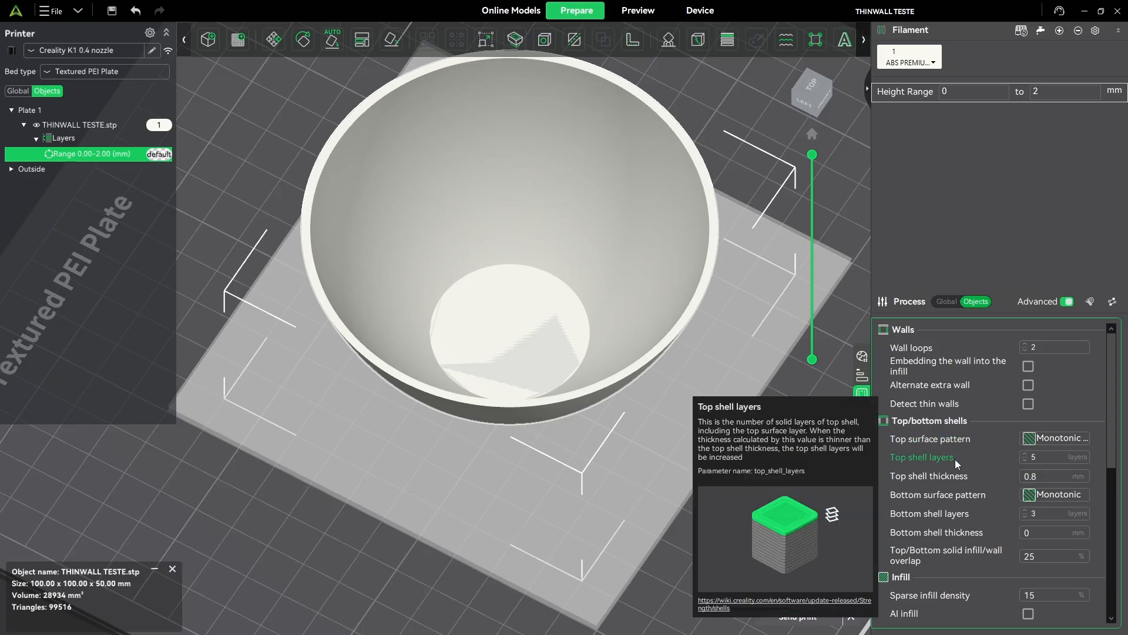
pyautogui.doubleClick(1021, 459)
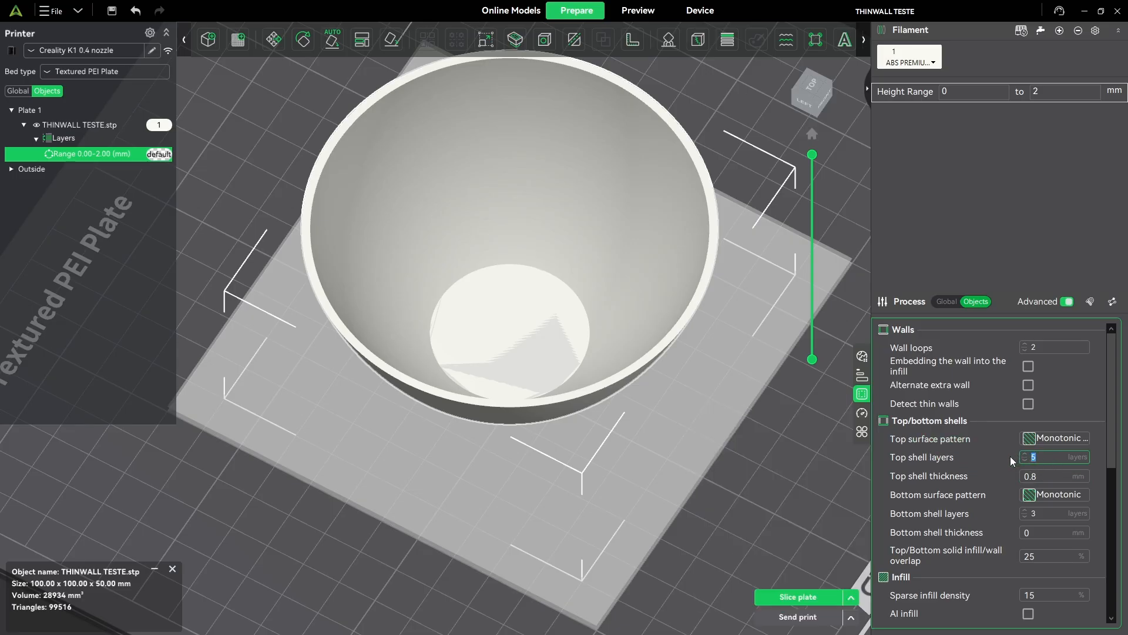
pyautogui.write('0')
# Step: Set the bottom shell layers to 0 for the bowl's 0–2 mm height range
pyautogui.click(1046, 512)
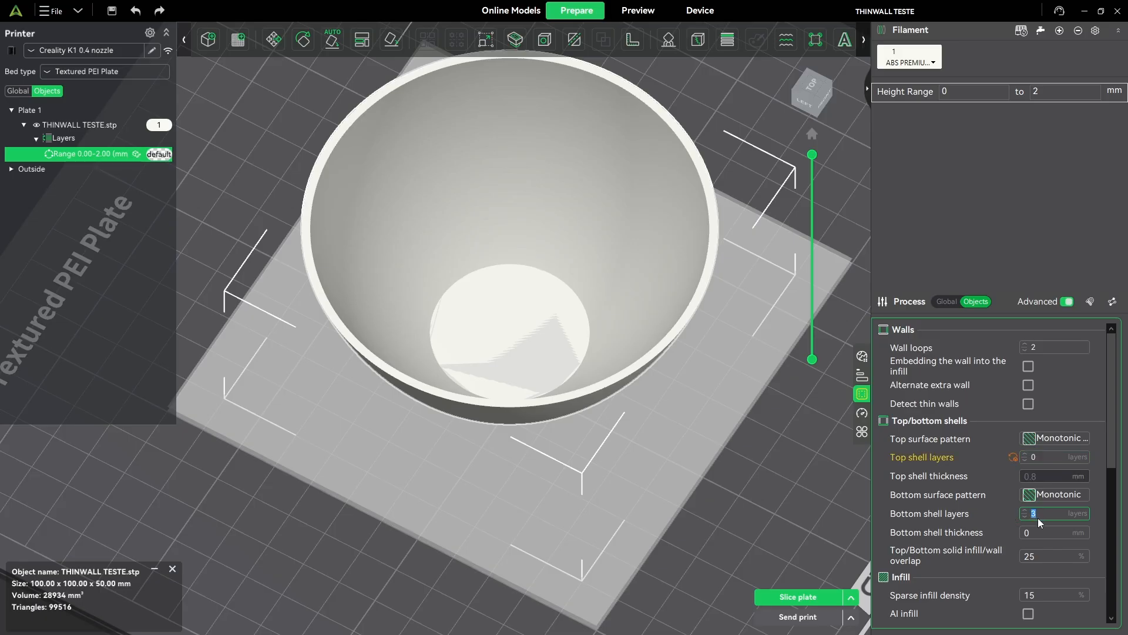
pyautogui.write('0')
pyautogui.click(1042, 456)
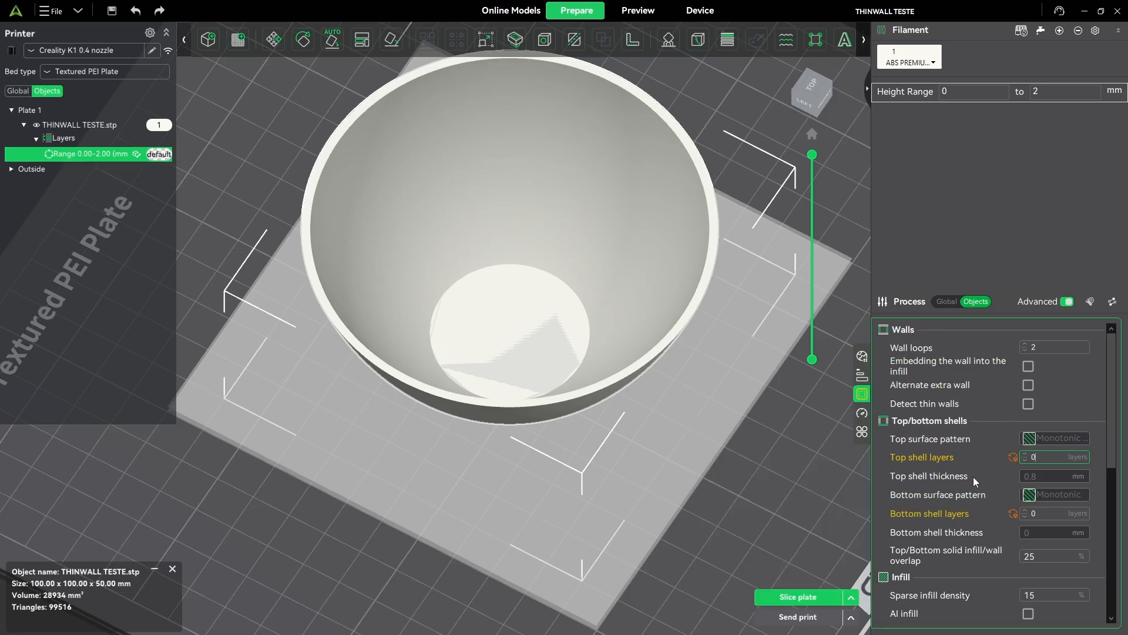
# Step: Change the sparse infill pattern of the bowl's 0–2 mm height range to Honeycomb
pyautogui.scroll(-1, 975, 477)
pyautogui.scroll(-5, 986, 446)
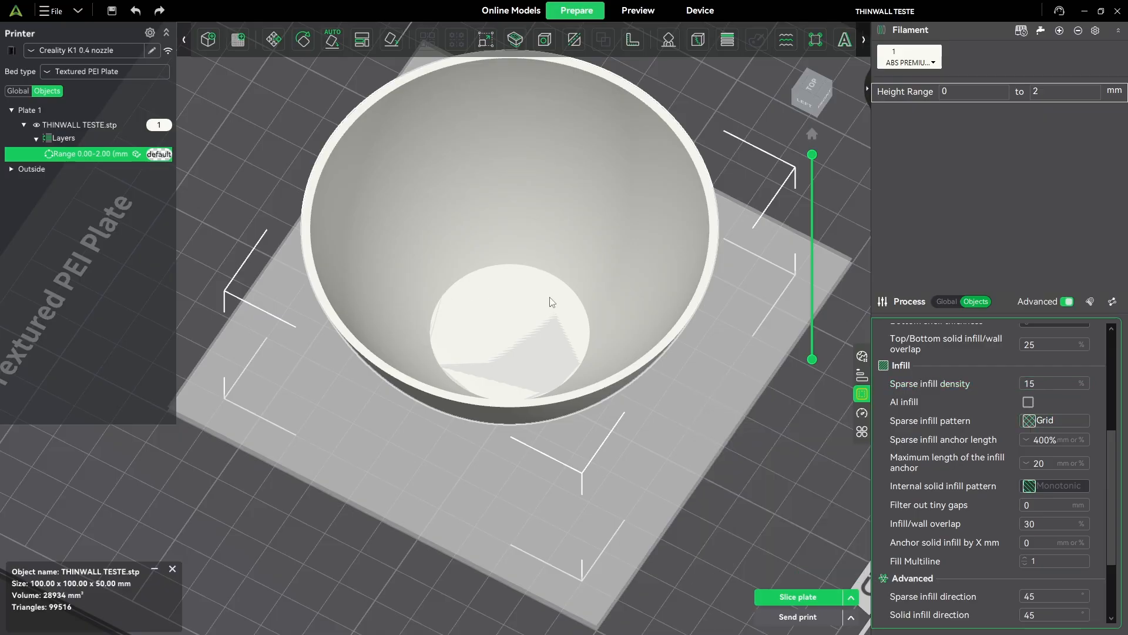
pyautogui.click(1035, 422)
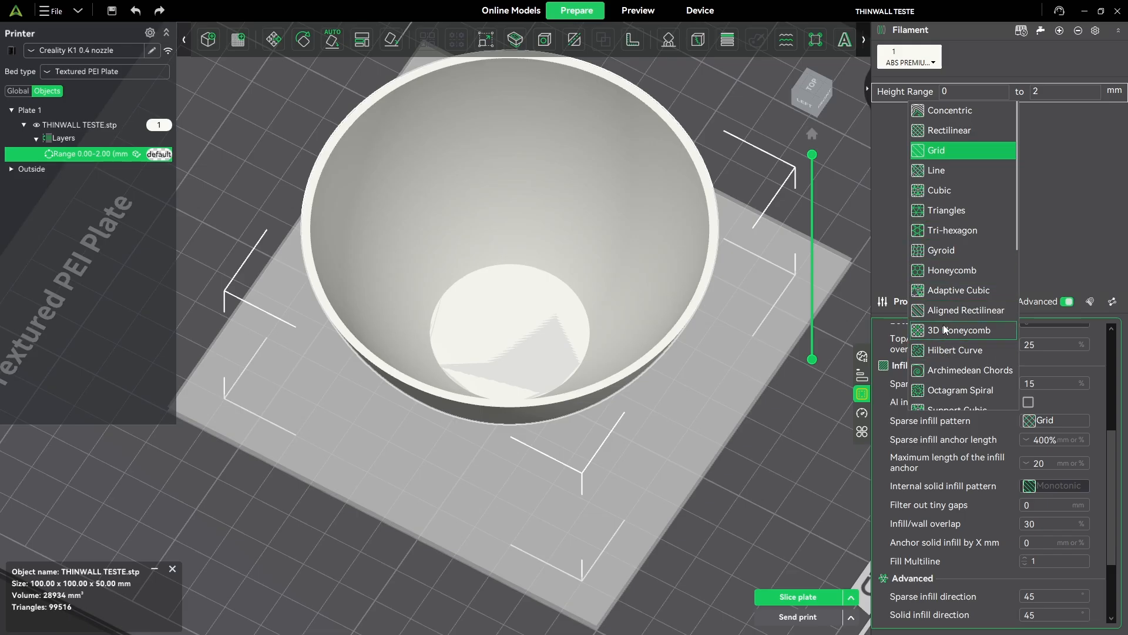
pyautogui.click(957, 269)
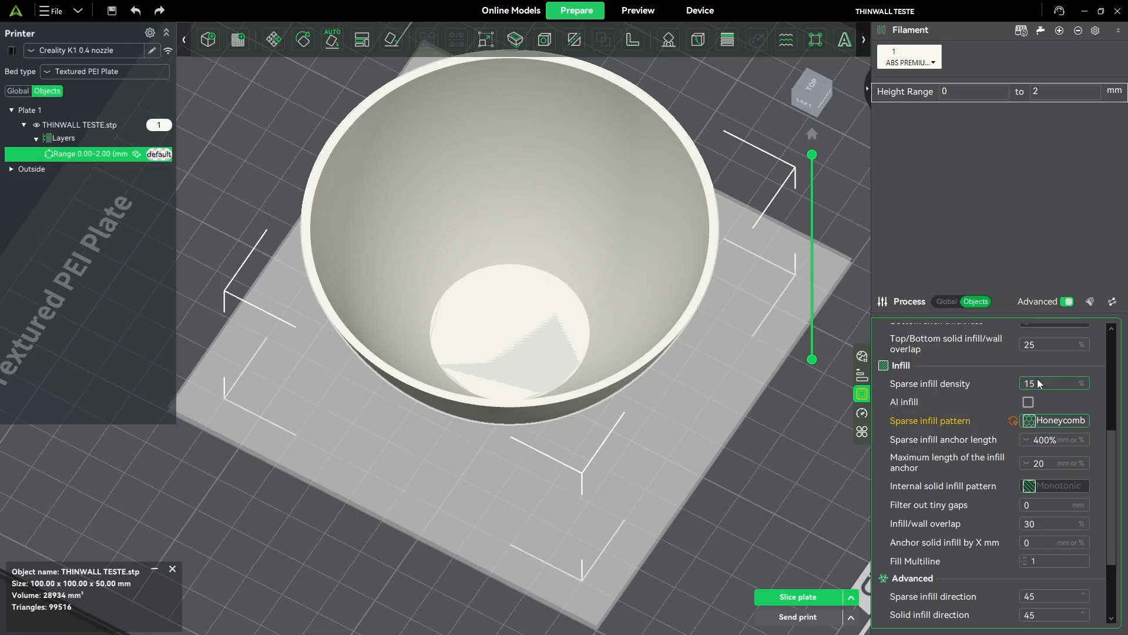
# Step: Slice the plate and inspect the bowl's honeycomb floor up close in the preview
pyautogui.click(790, 597)
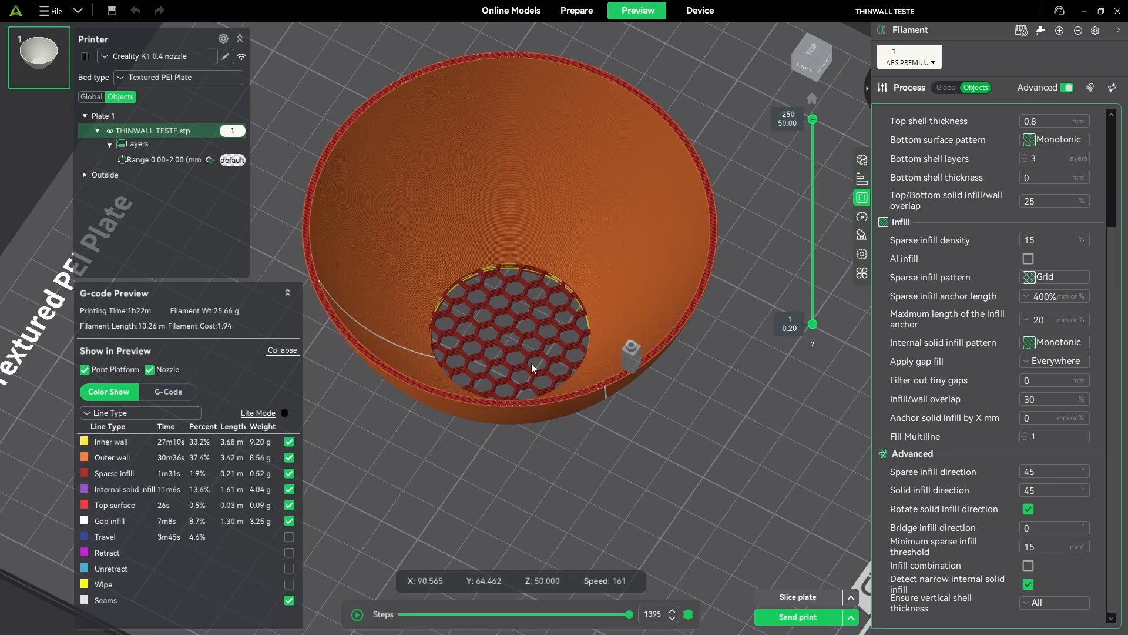
pyautogui.scroll(8, 531, 363)
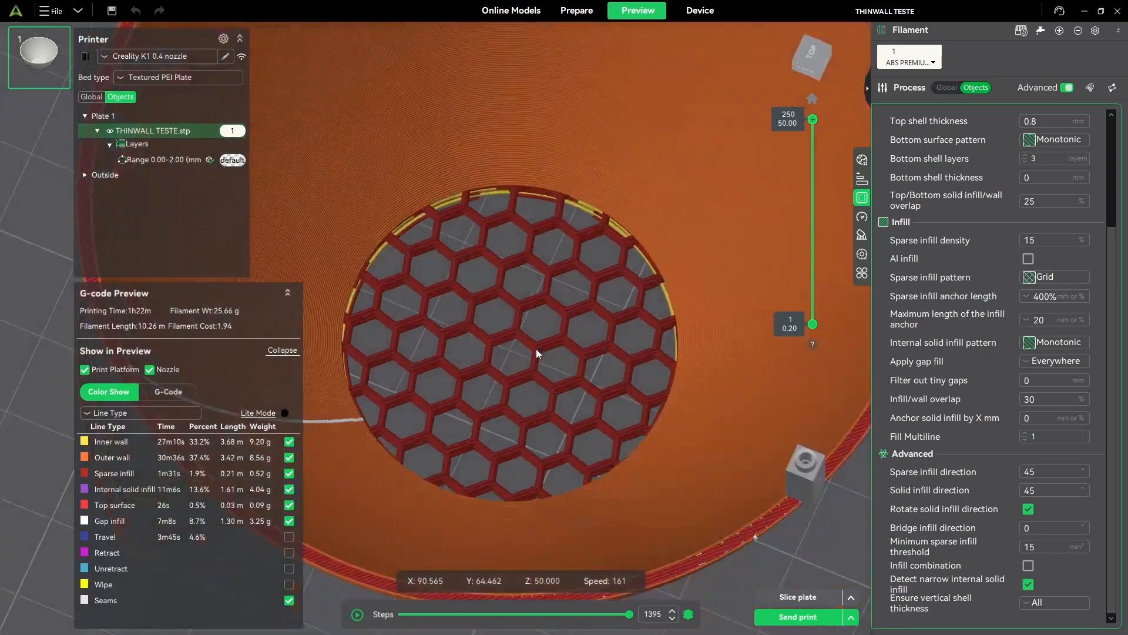
pyautogui.moveTo(536, 348)
pyautogui.mouseDown()
pyautogui.moveTo(525, 283)
pyautogui.moveTo(555, 266)
pyautogui.moveTo(633, 272)
pyautogui.moveTo(567, 310)
pyautogui.moveTo(543, 351)
pyautogui.moveTo(555, 343)
pyautogui.moveTo(544, 340)
pyautogui.mouseUp()
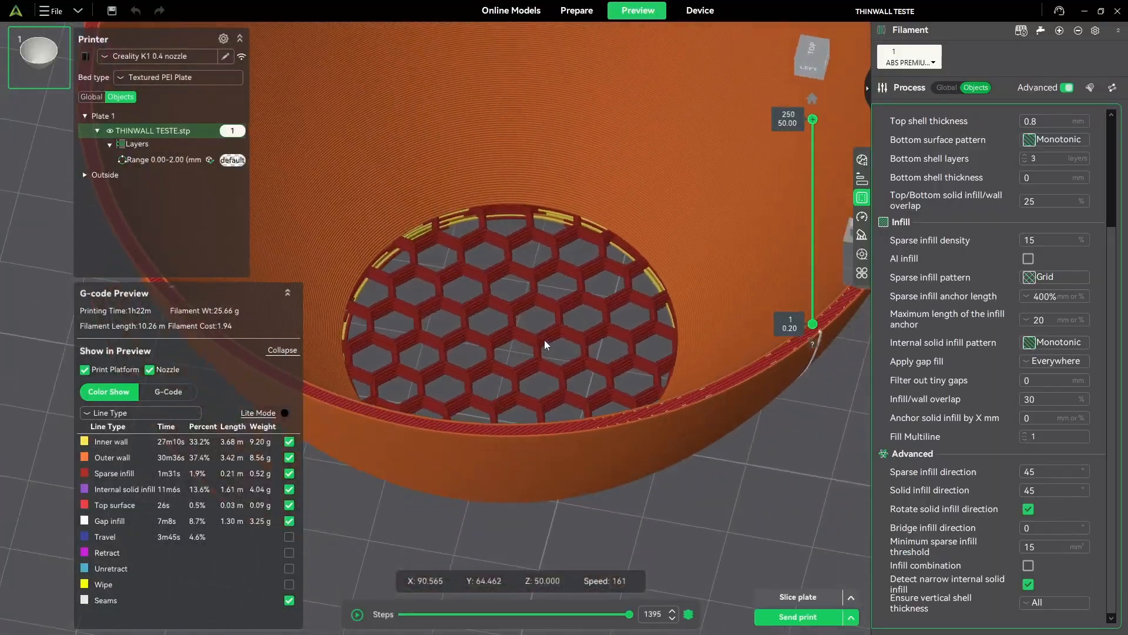
pyautogui.scroll(-6, 544, 340)
pyautogui.scroll(4, 543, 302)
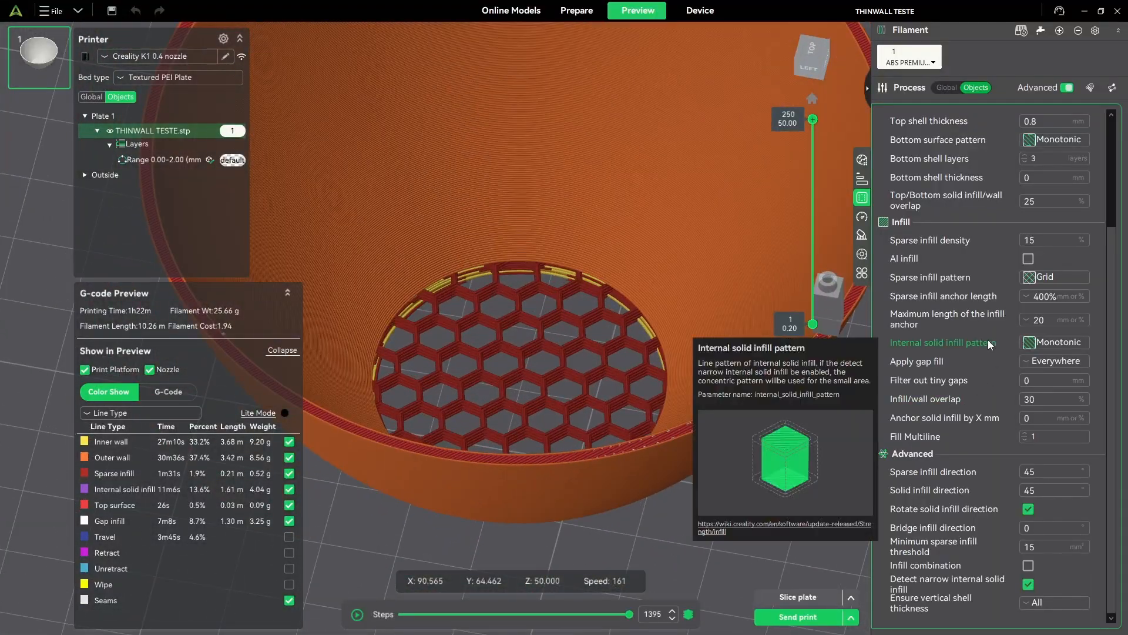
# Step: Set the 0–2 mm range's sparse infill density to 40% and slice the plate again to check the floor
pyautogui.scroll(3, 985, 343)
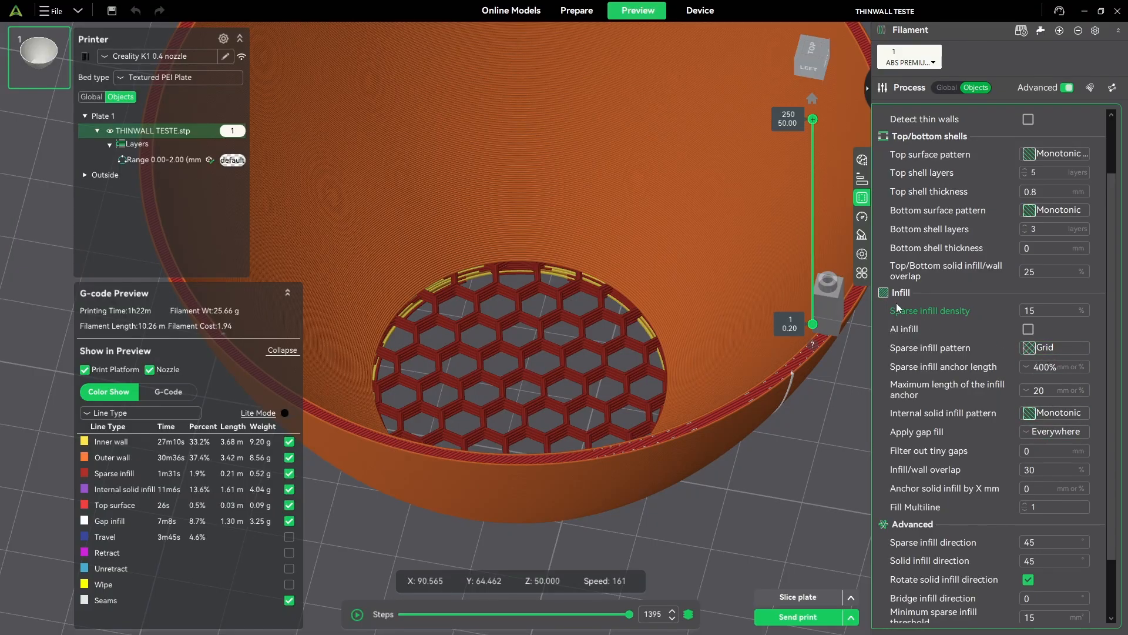
pyautogui.scroll(3, 1042, 324)
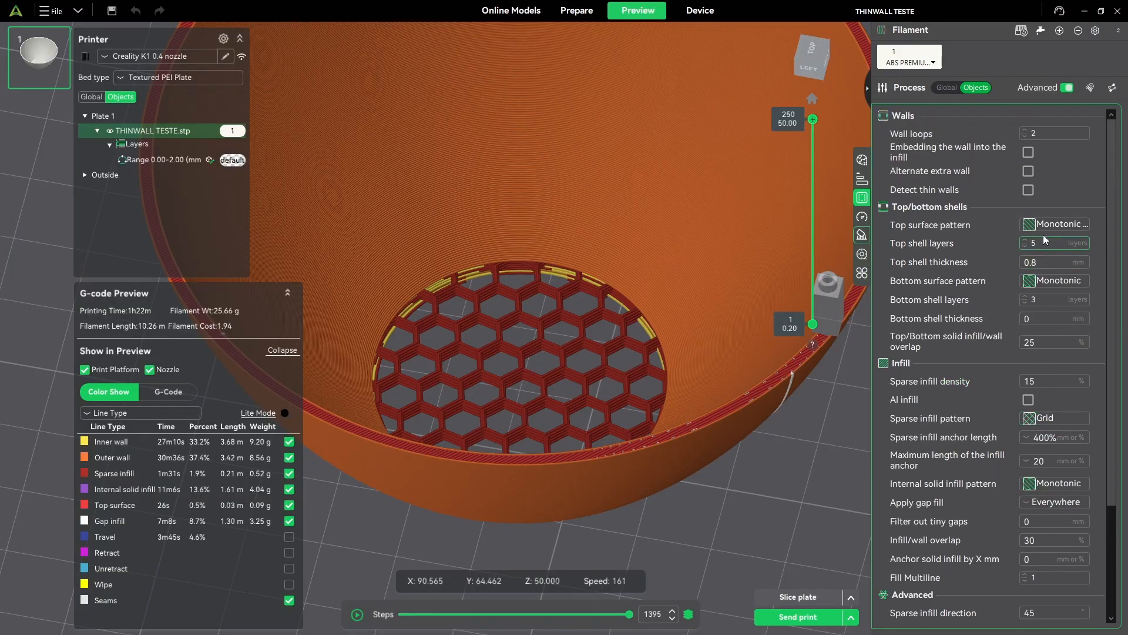
pyautogui.click(162, 160)
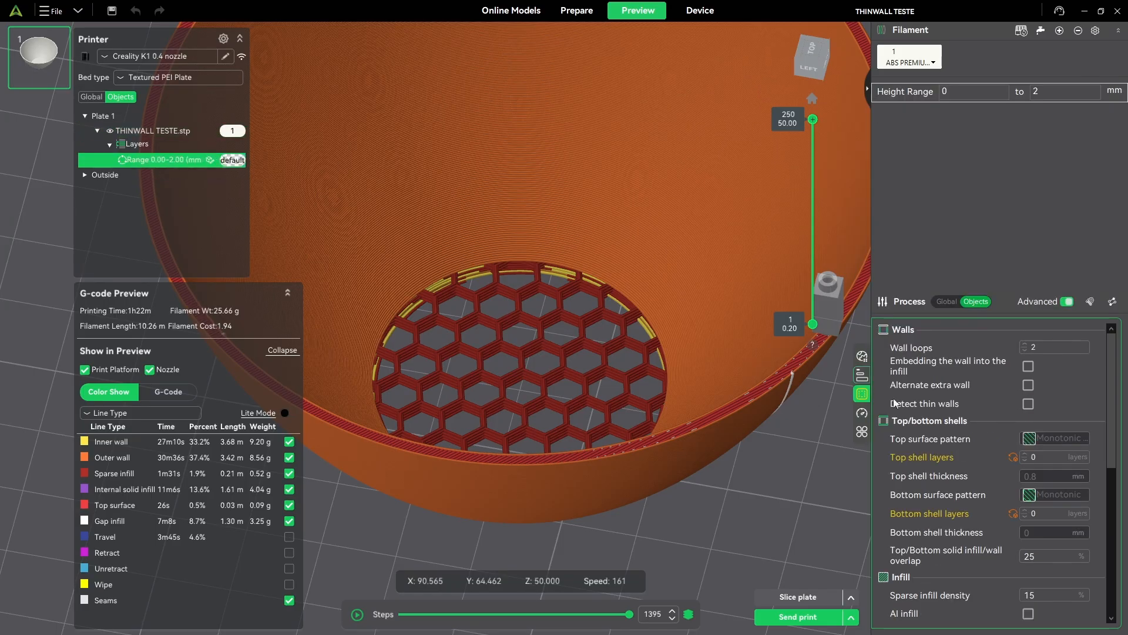
pyautogui.scroll(-3, 917, 400)
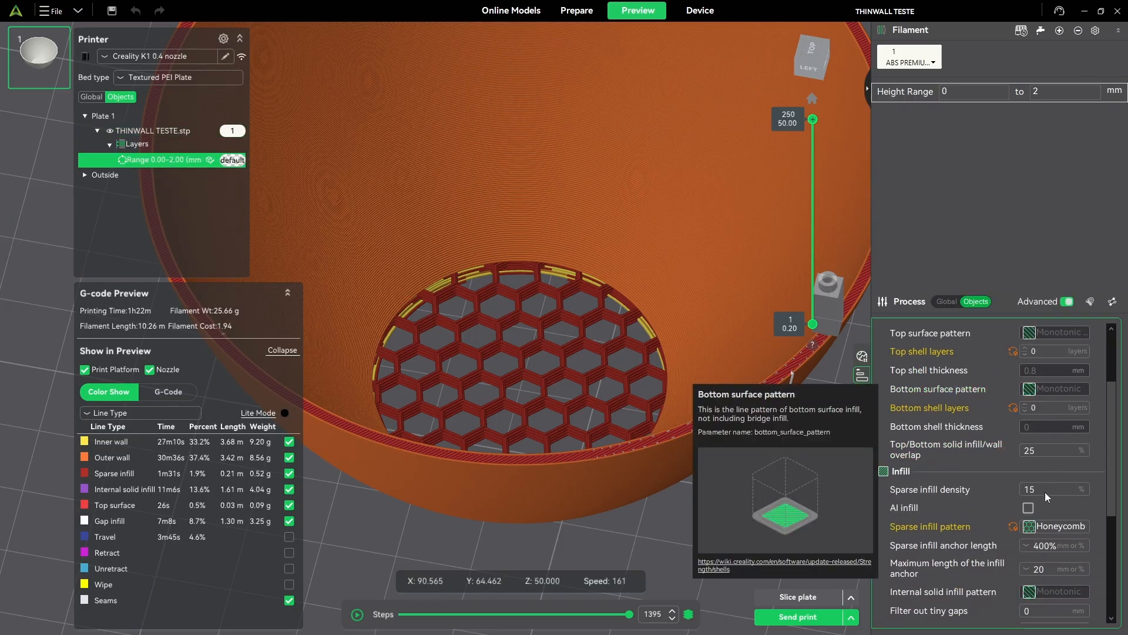
pyautogui.click(1032, 528)
pyautogui.click(1041, 487)
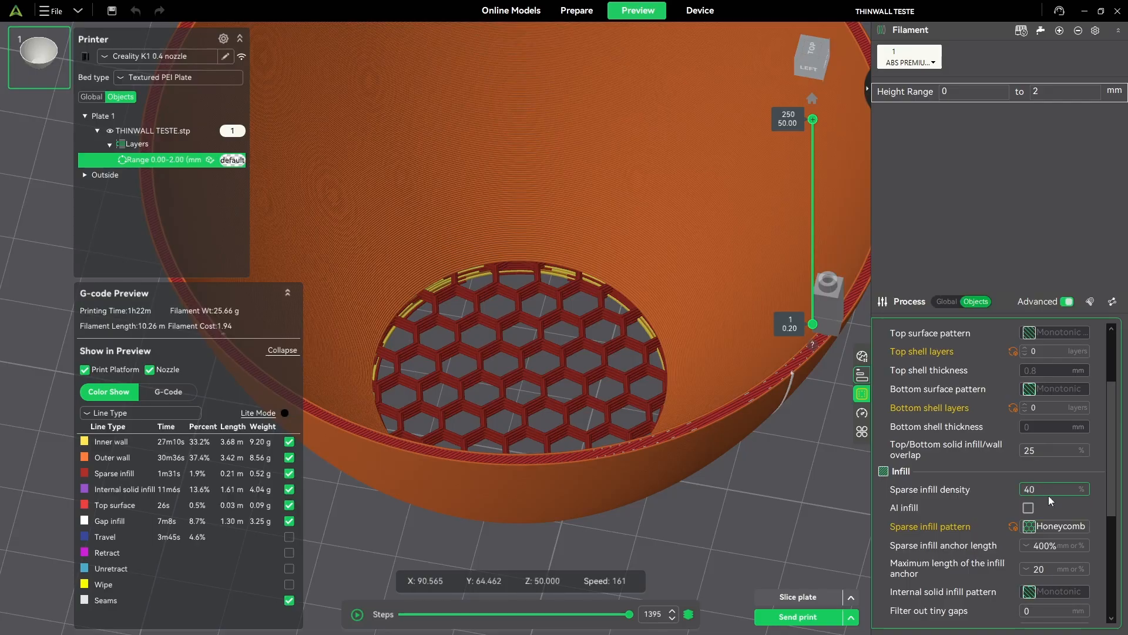
pyautogui.click(806, 530)
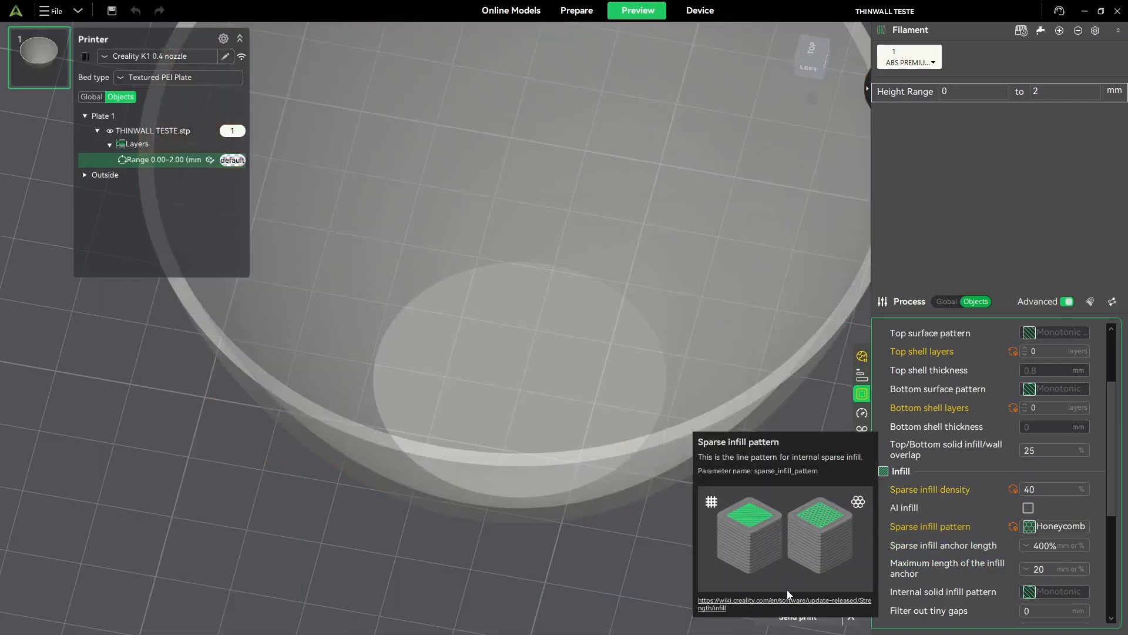
pyautogui.click(794, 598)
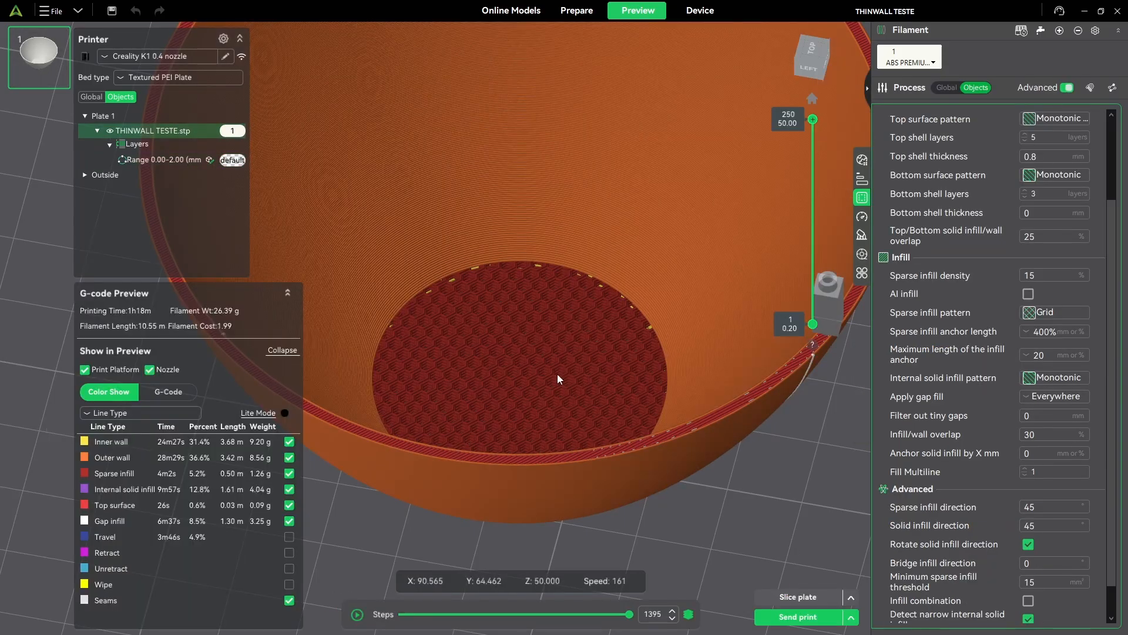
pyautogui.moveTo(558, 379); pyautogui.dragTo(368, 402)
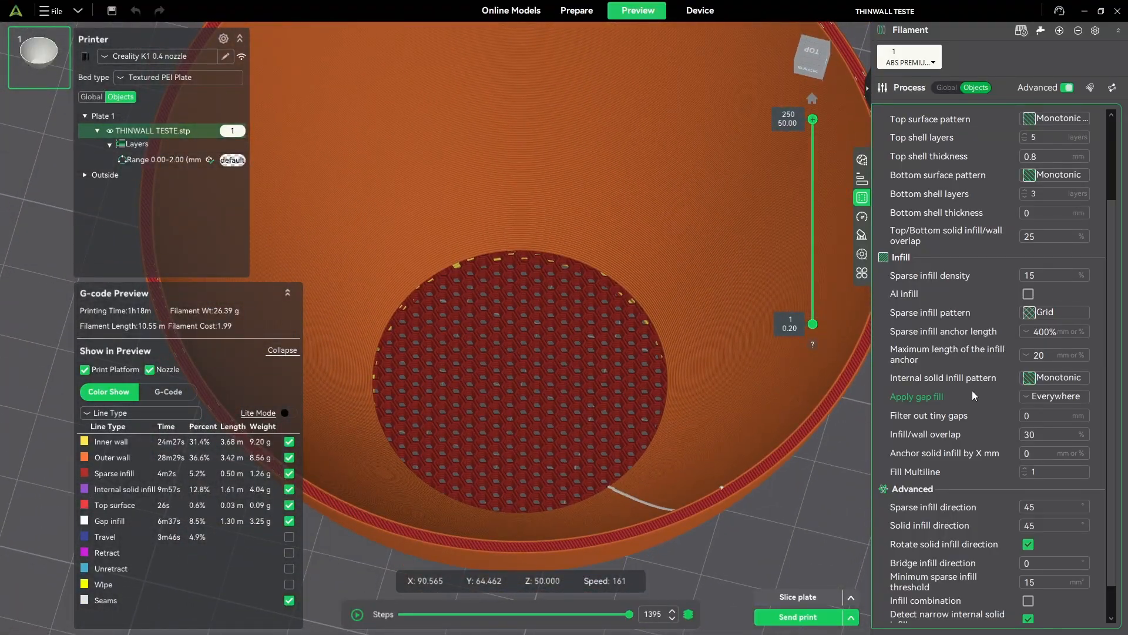
# Step: Set the 0–2 mm range's sparse infill density to 30% and reslice the plate to check the floor
pyautogui.click(150, 159)
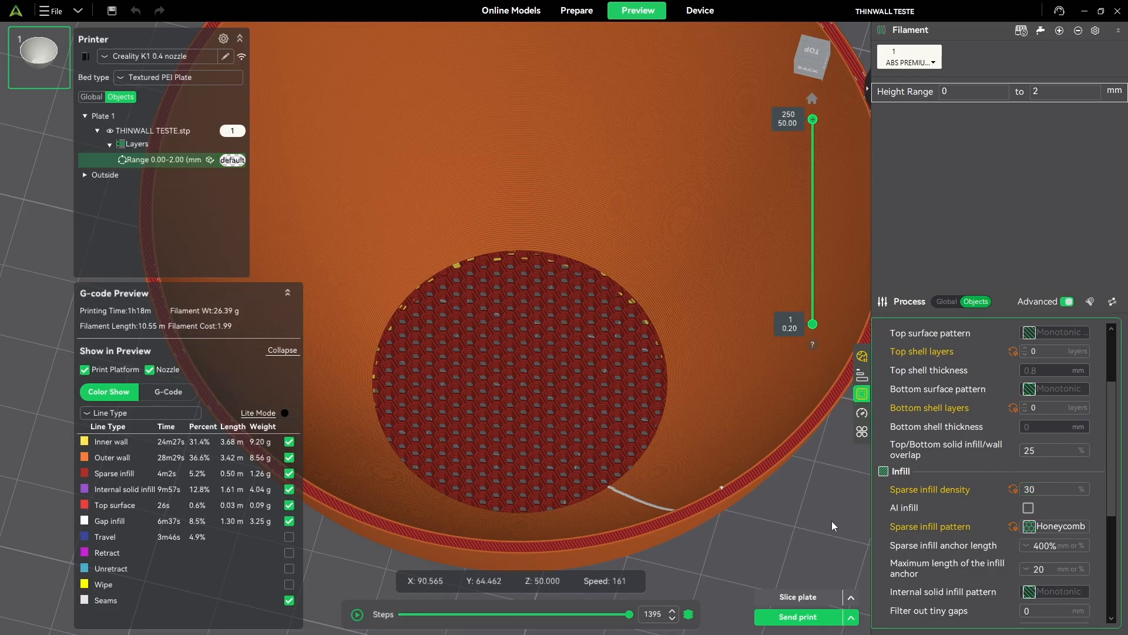
pyautogui.click(800, 596)
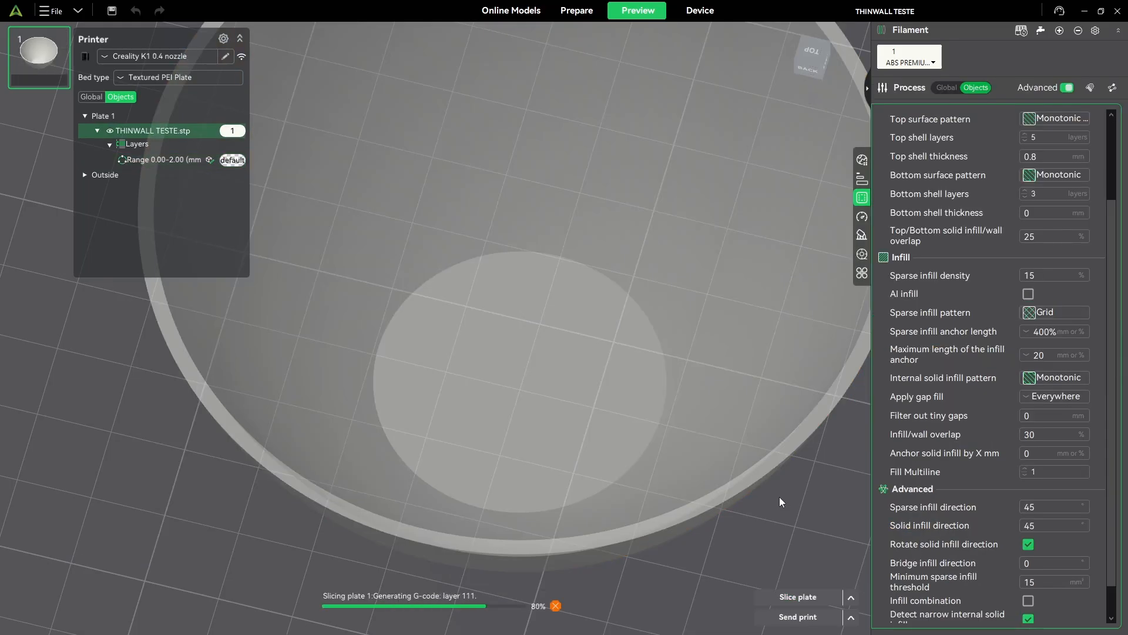
pyautogui.scroll(-6, 526, 374)
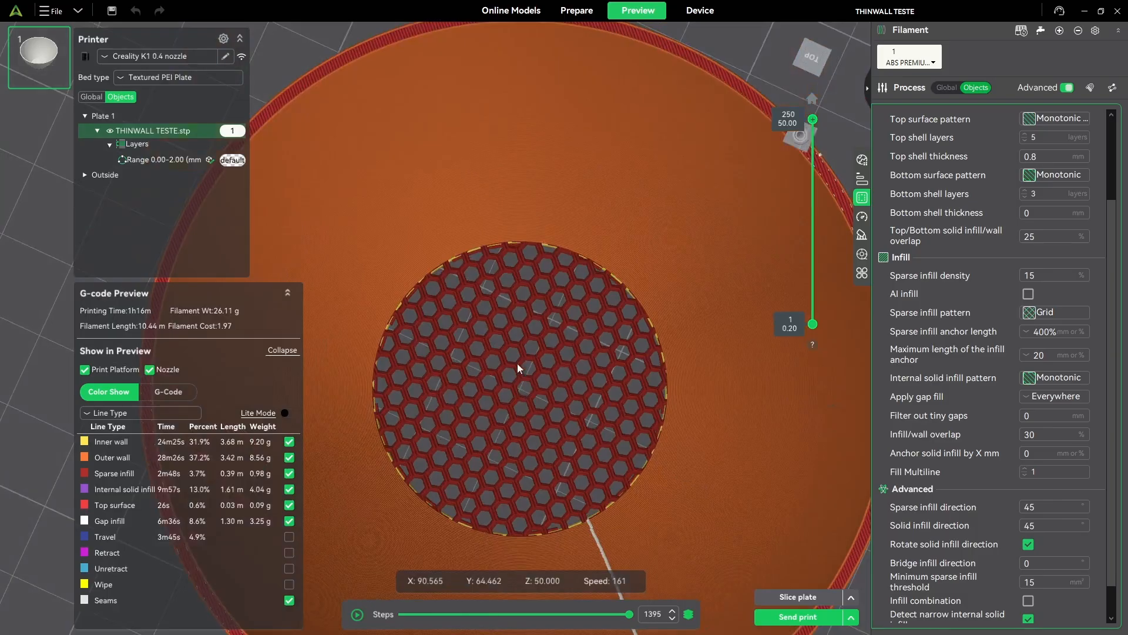
pyautogui.moveTo(534, 365); pyautogui.dragTo(522, 322)
pyautogui.scroll(5, 517, 326)
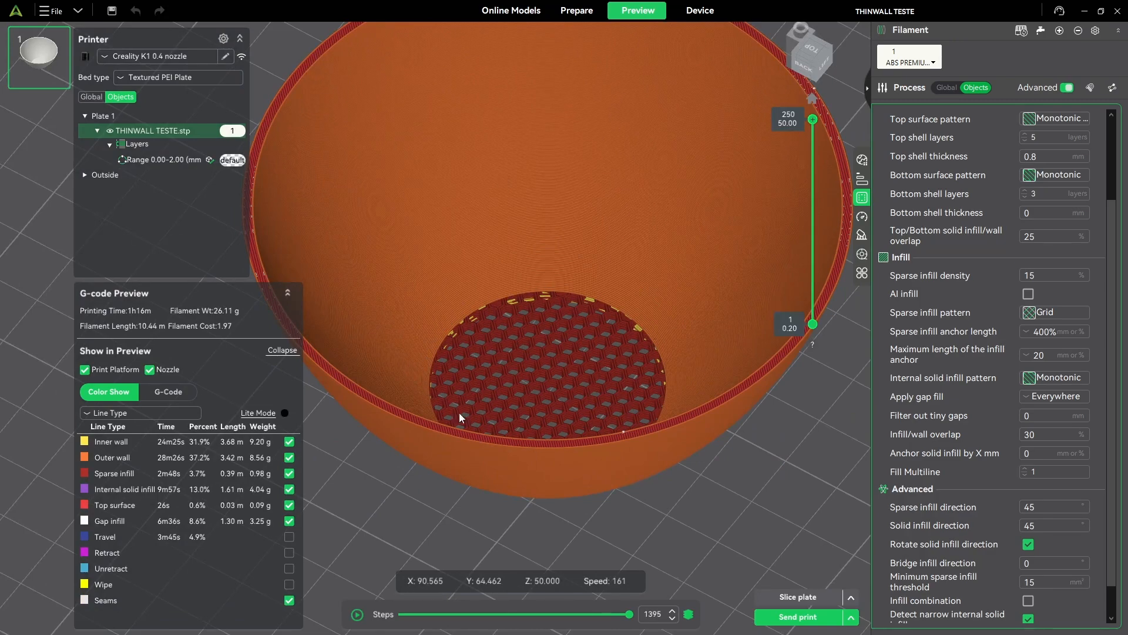
# Step: Compare the 0–2 mm range's settings with those of the whole bowl and examine the sliced honeycomb floor from several angles
pyautogui.click(147, 165)
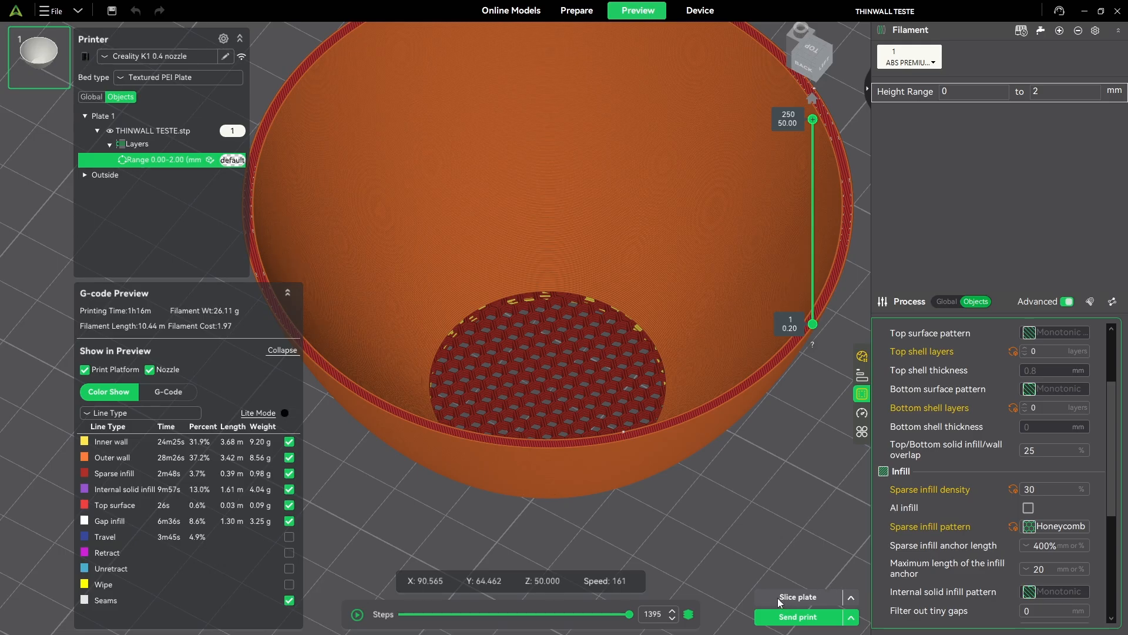
pyautogui.click(165, 130)
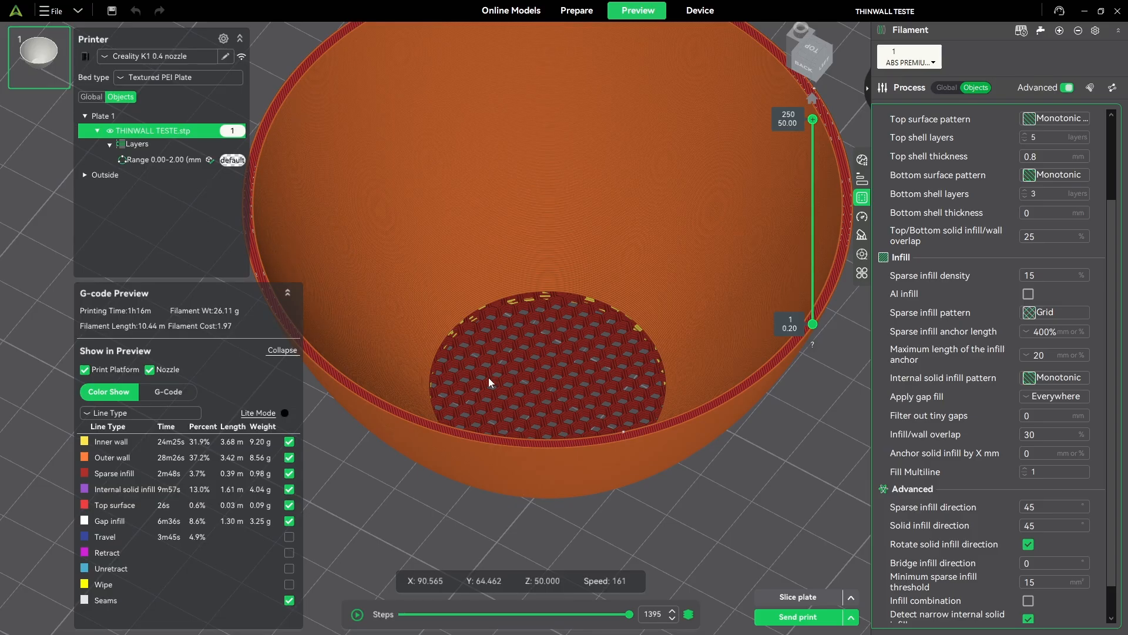
pyautogui.click(147, 161)
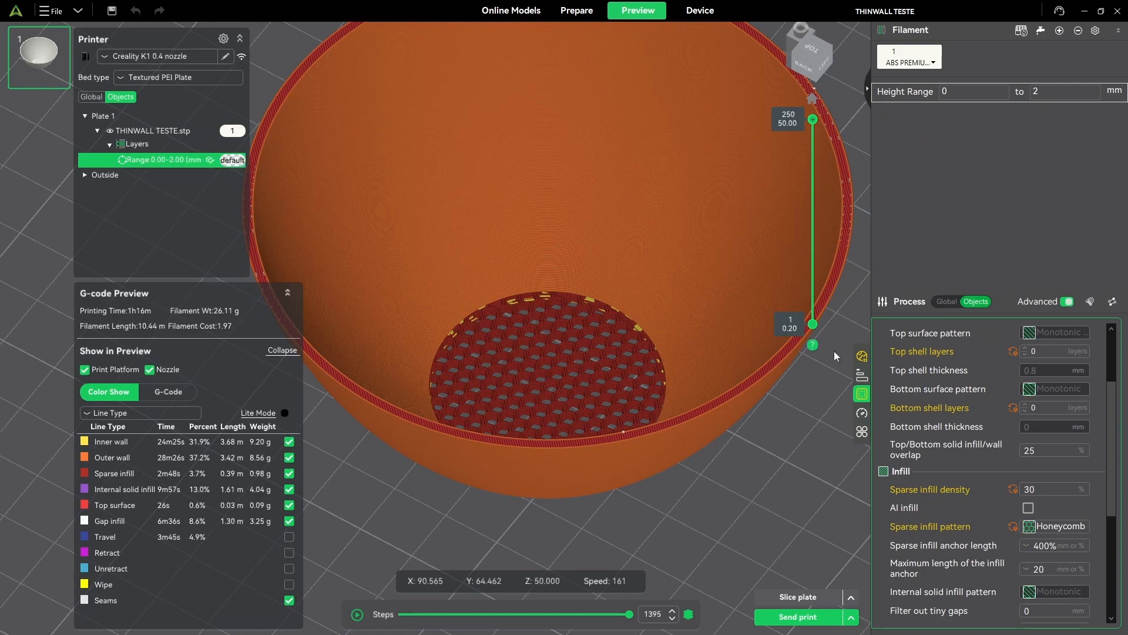
pyautogui.moveTo(628, 388); pyautogui.dragTo(327, 345)
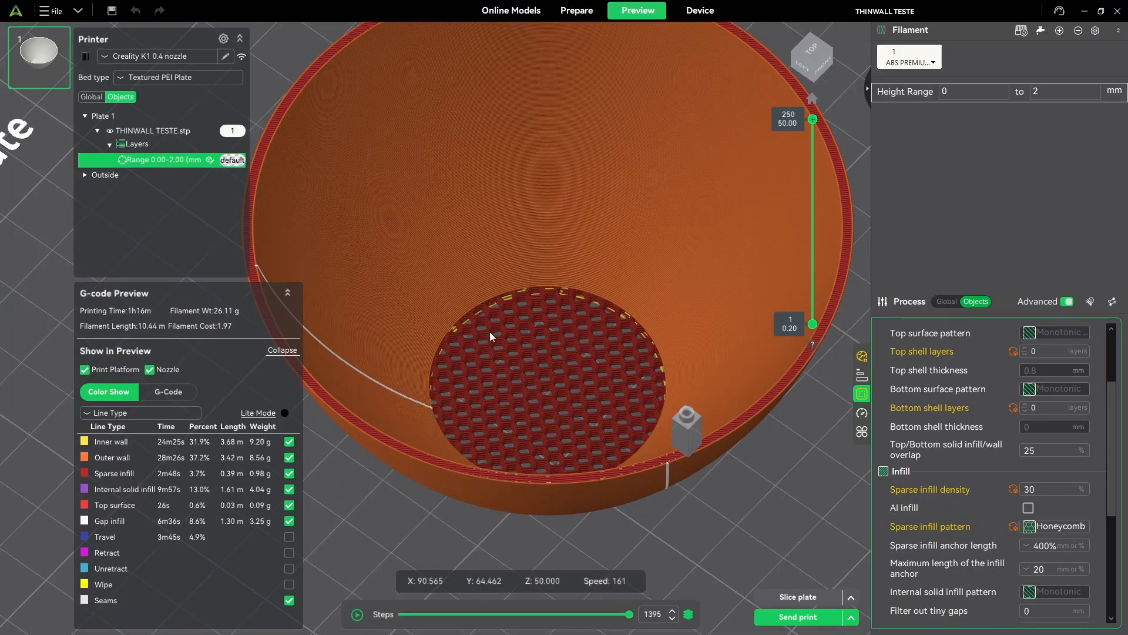
pyautogui.moveTo(507, 326); pyautogui.dragTo(413, 315)
pyautogui.moveTo(396, 322); pyautogui.dragTo(471, 418)
pyautogui.scroll(3, 540, 360)
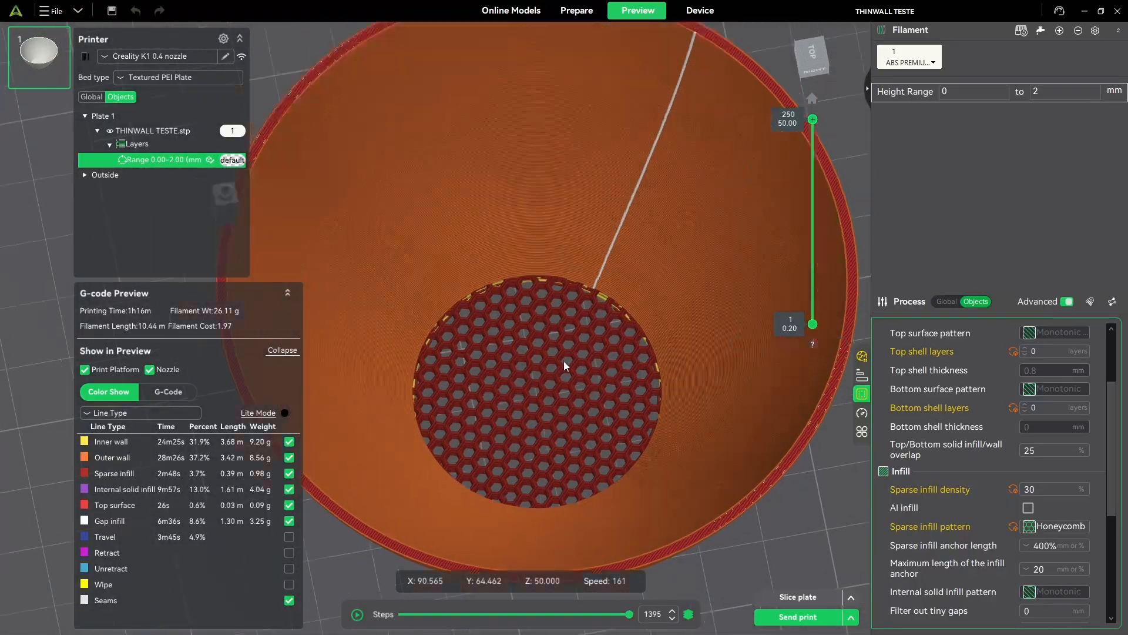
pyautogui.moveTo(536, 362); pyautogui.dragTo(457, 345)
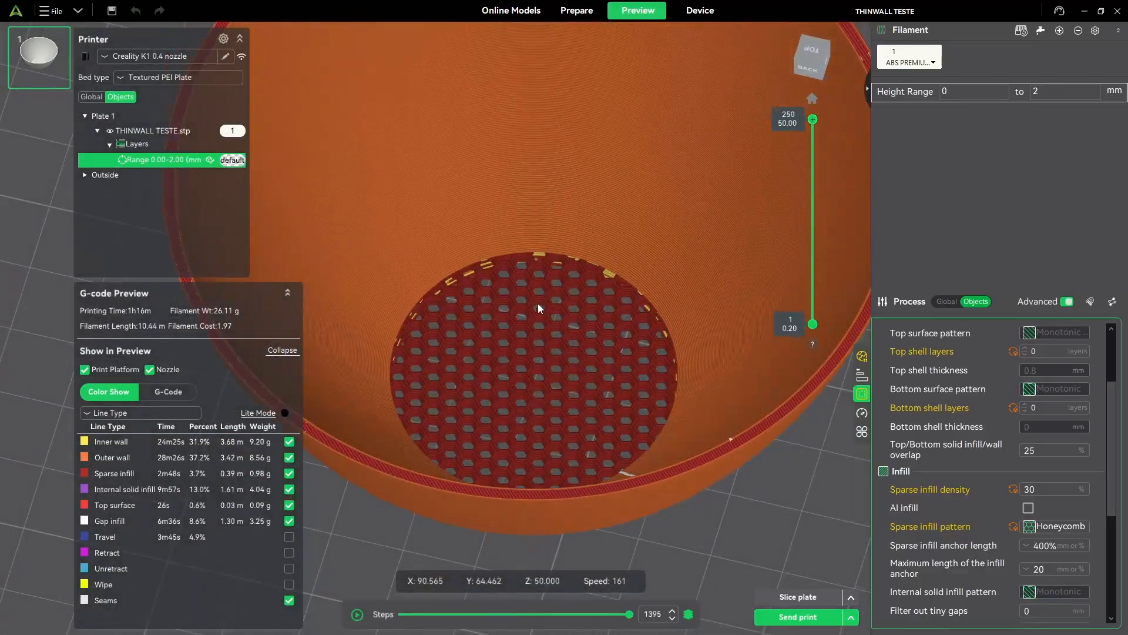
pyautogui.moveTo(506, 389); pyautogui.dragTo(519, 276)
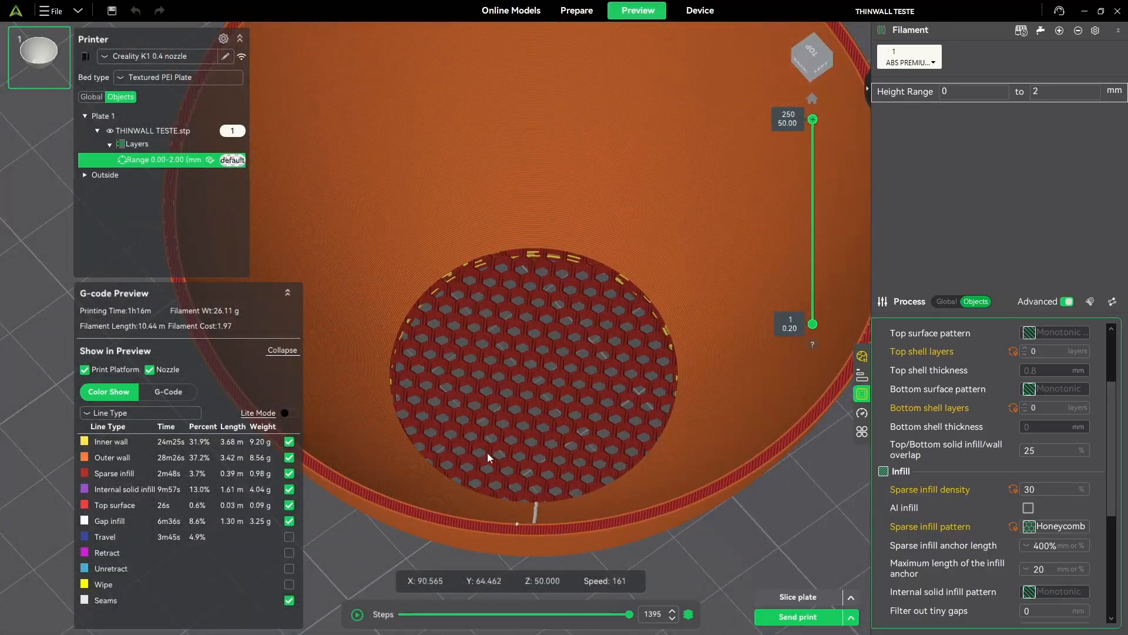
pyautogui.moveTo(532, 403); pyautogui.dragTo(508, 273)
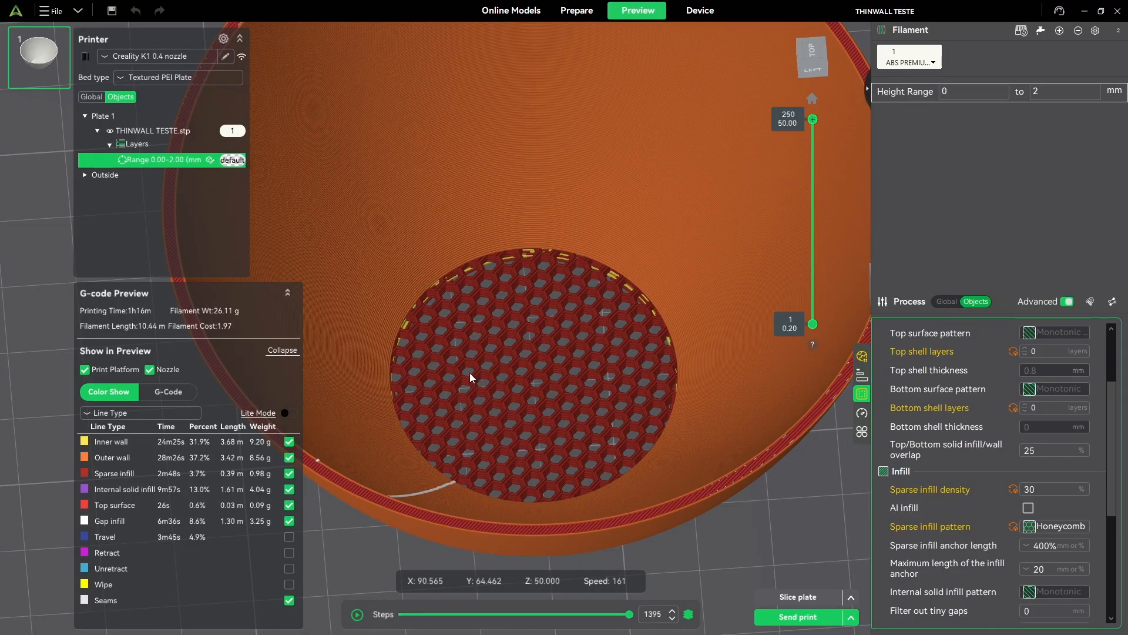
pyautogui.moveTo(470, 376); pyautogui.dragTo(470, 254)
pyautogui.moveTo(514, 352); pyautogui.dragTo(593, 416)
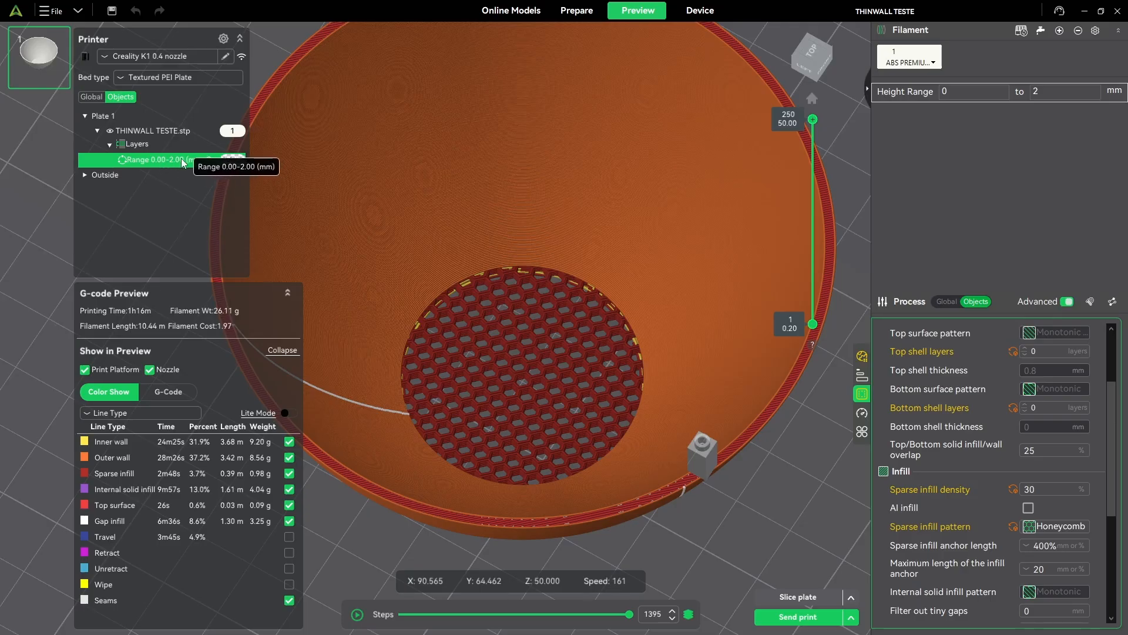
pyautogui.moveTo(520, 386); pyautogui.dragTo(675, 322)
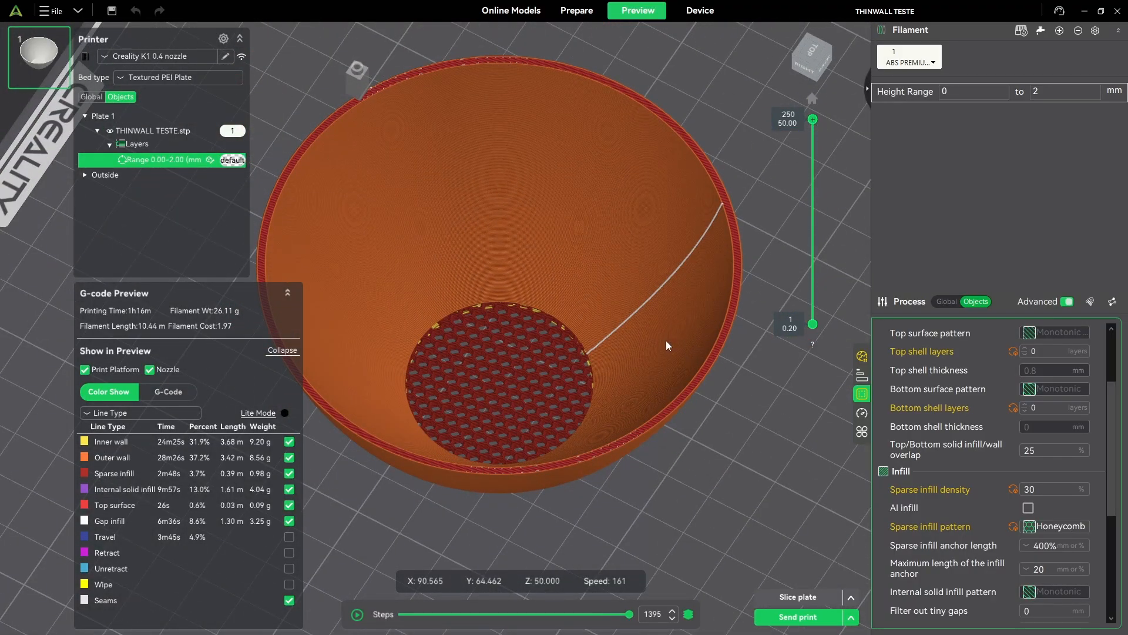